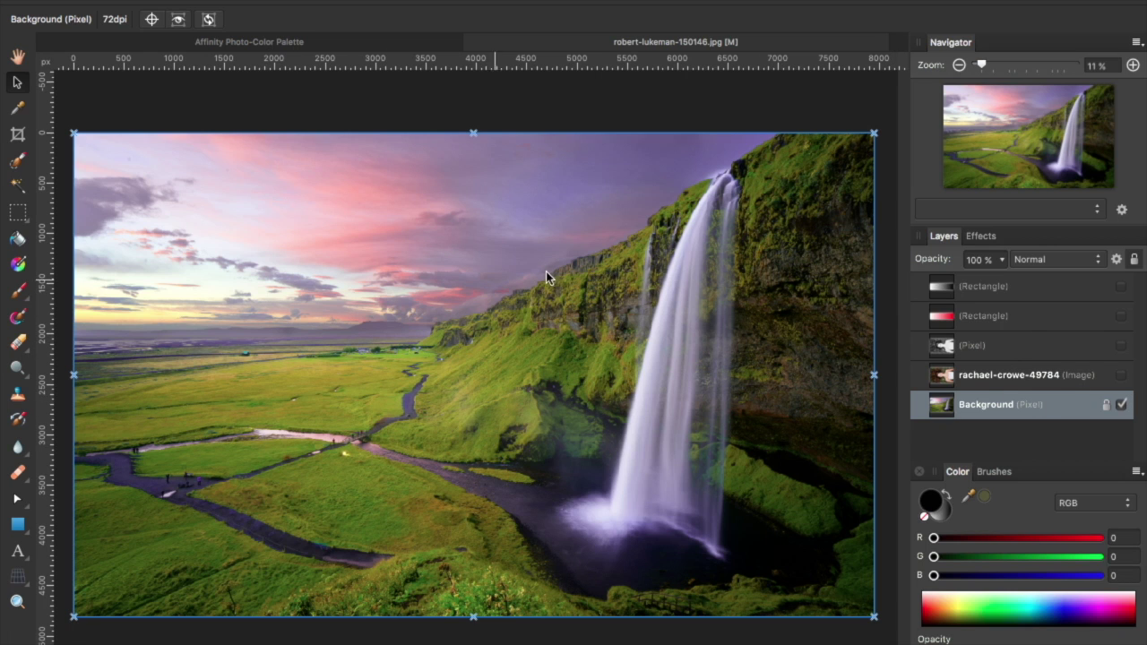
# Show the rachael-crowe-49784 portrait layer and set its blend mode to Darken.
pyautogui.click(1033, 375)
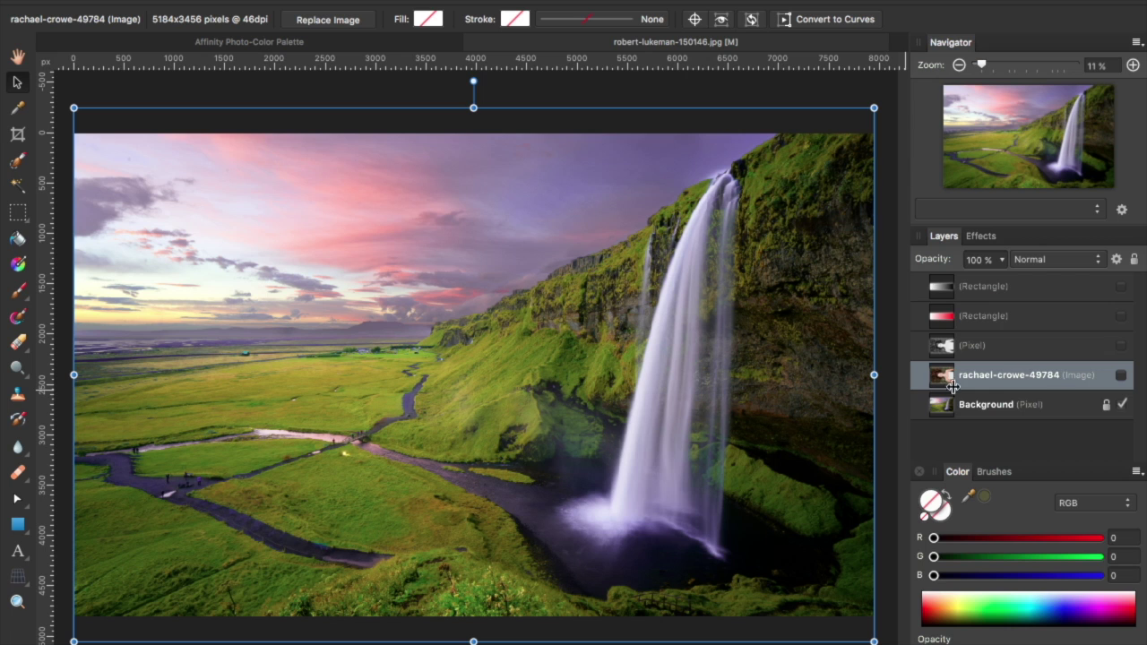
pyautogui.click(1121, 375)
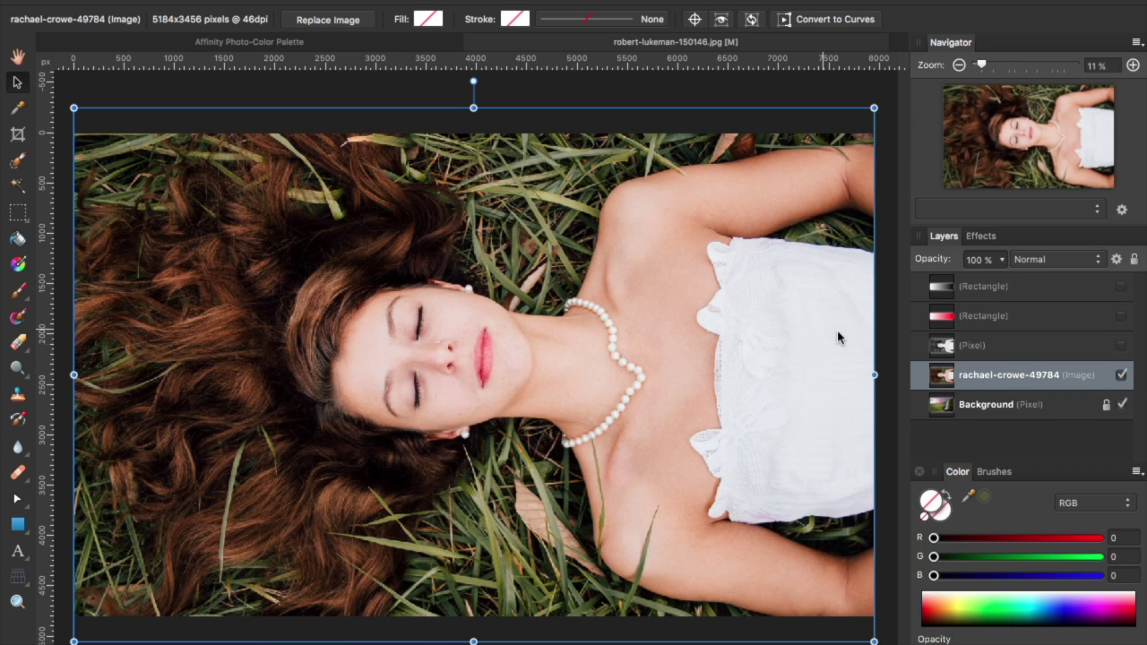
pyautogui.click(1035, 260)
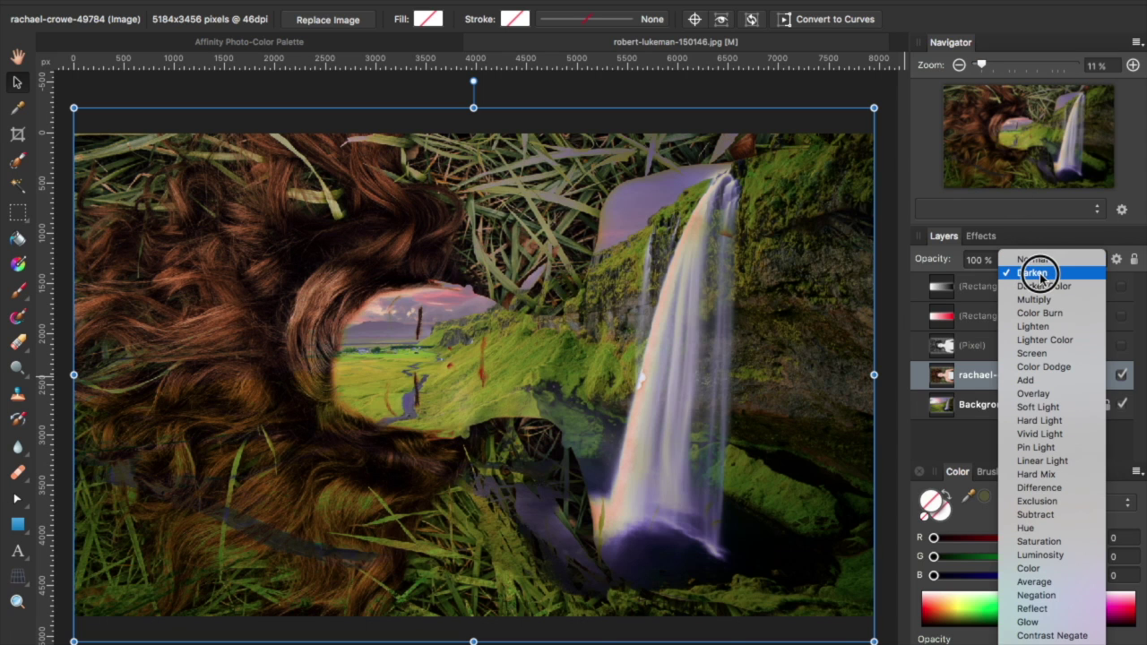
pyautogui.click(1038, 274)
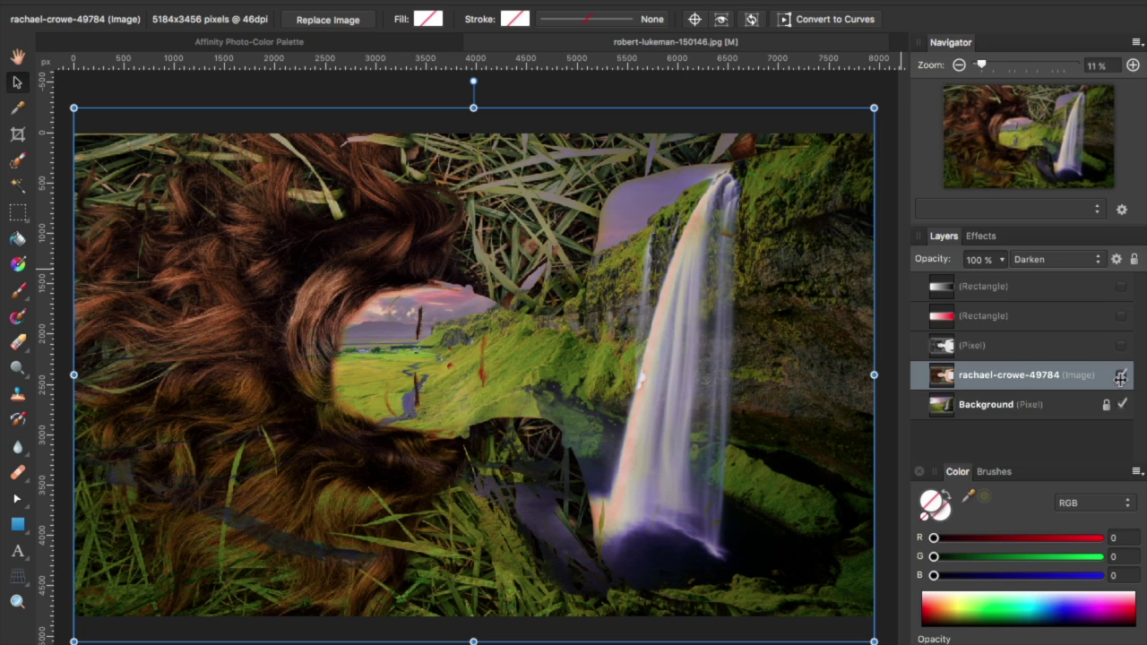
# Examine up close how the darkened portrait blends with the sky along the hairline and face, and return to the full image.
pyautogui.click(17, 599)
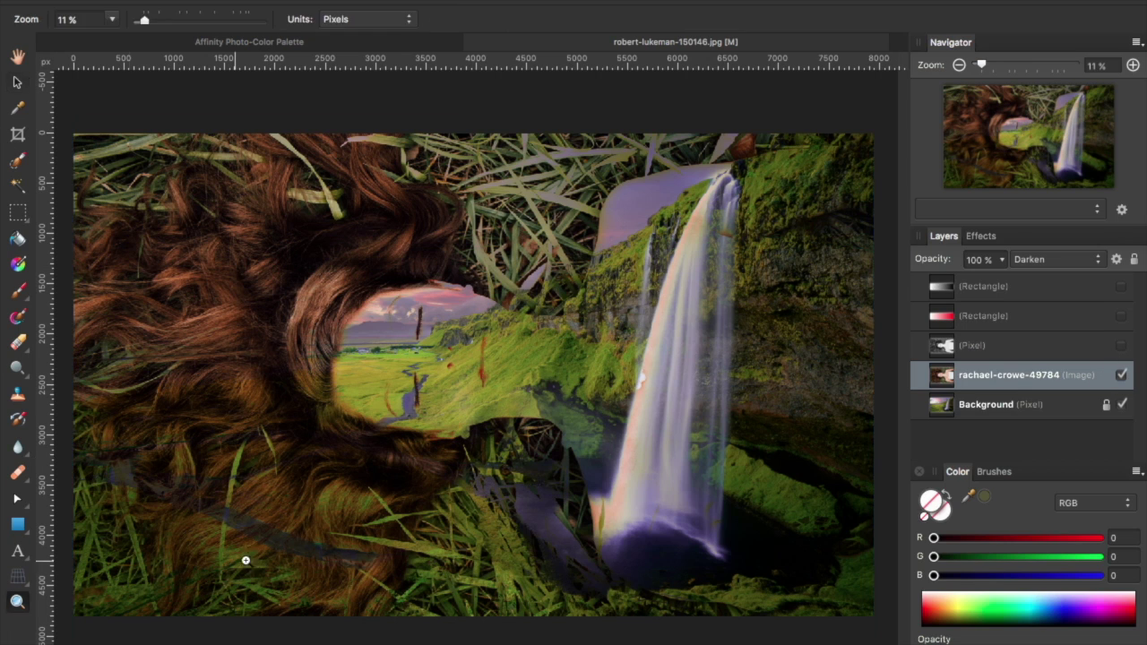
pyautogui.moveTo(448, 258); pyautogui.dragTo(732, 287)
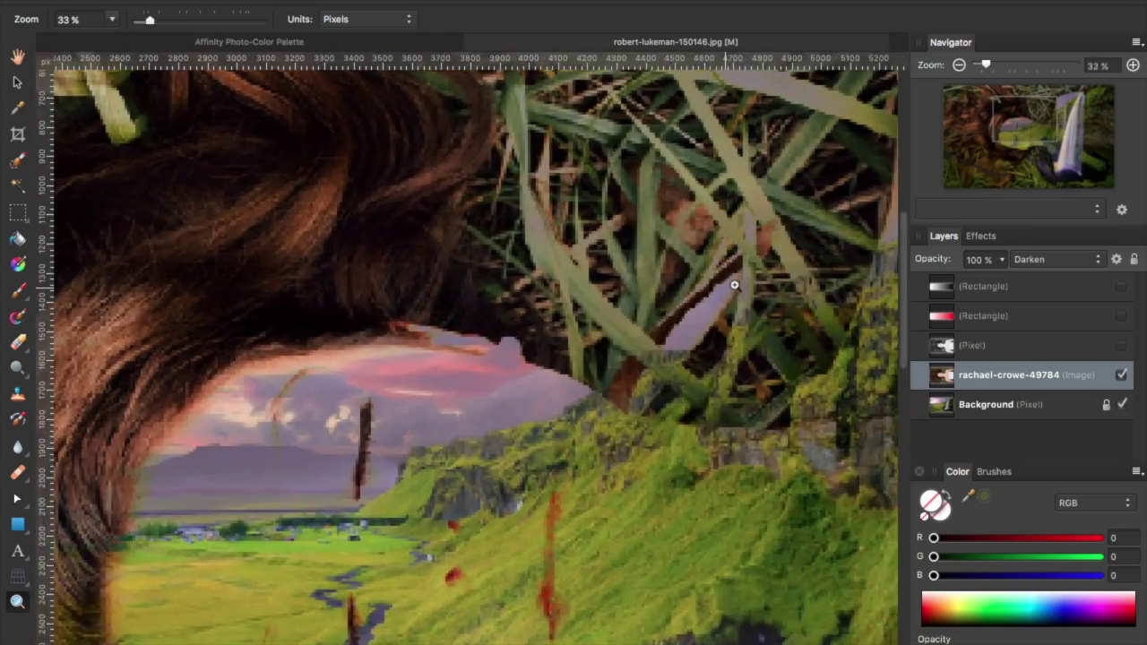
pyautogui.moveTo(332, 353); pyautogui.dragTo(545, 334)
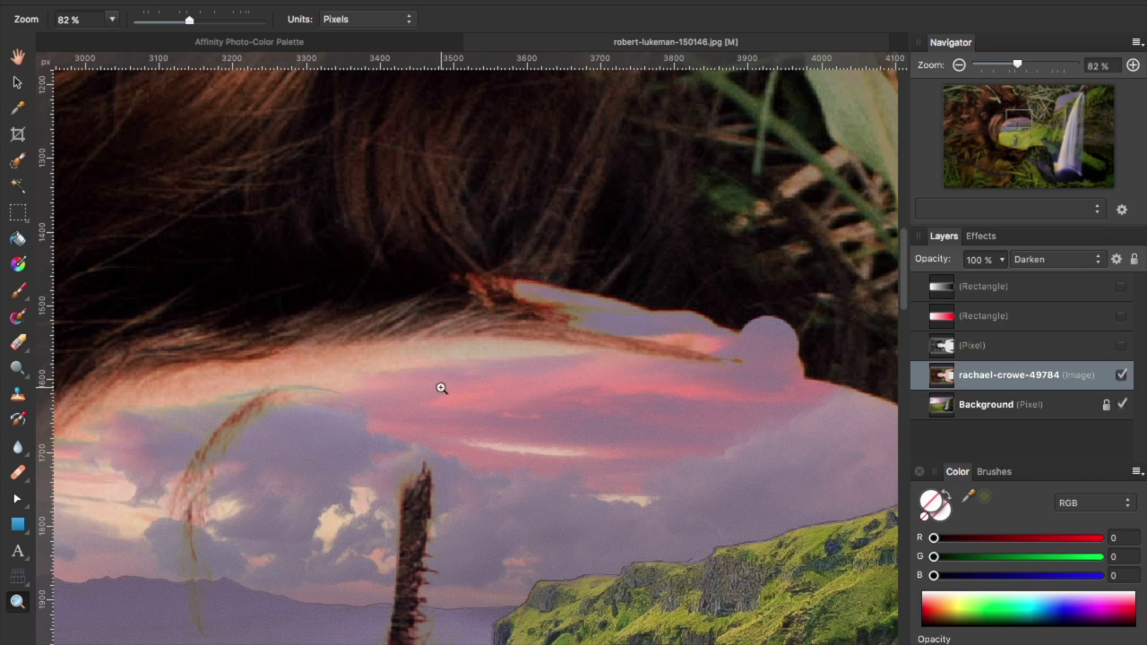
pyautogui.moveTo(391, 353); pyautogui.dragTo(592, 344)
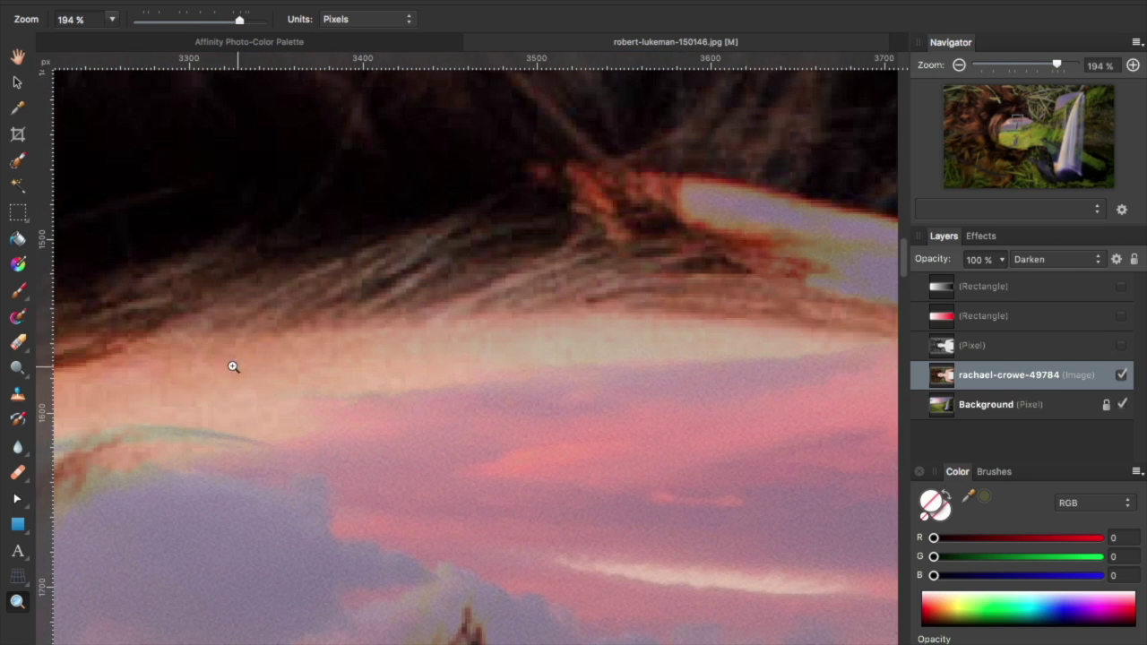
pyautogui.moveTo(397, 389); pyautogui.dragTo(401, 364)
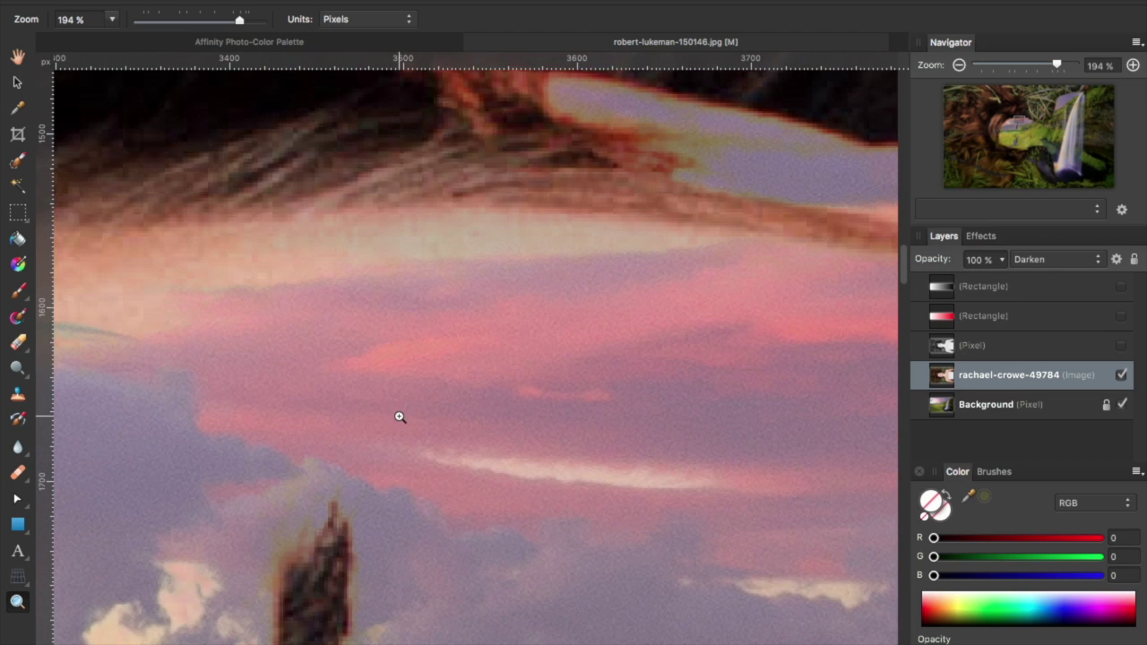
pyautogui.press('super+minus')
pyautogui.press('super+0')
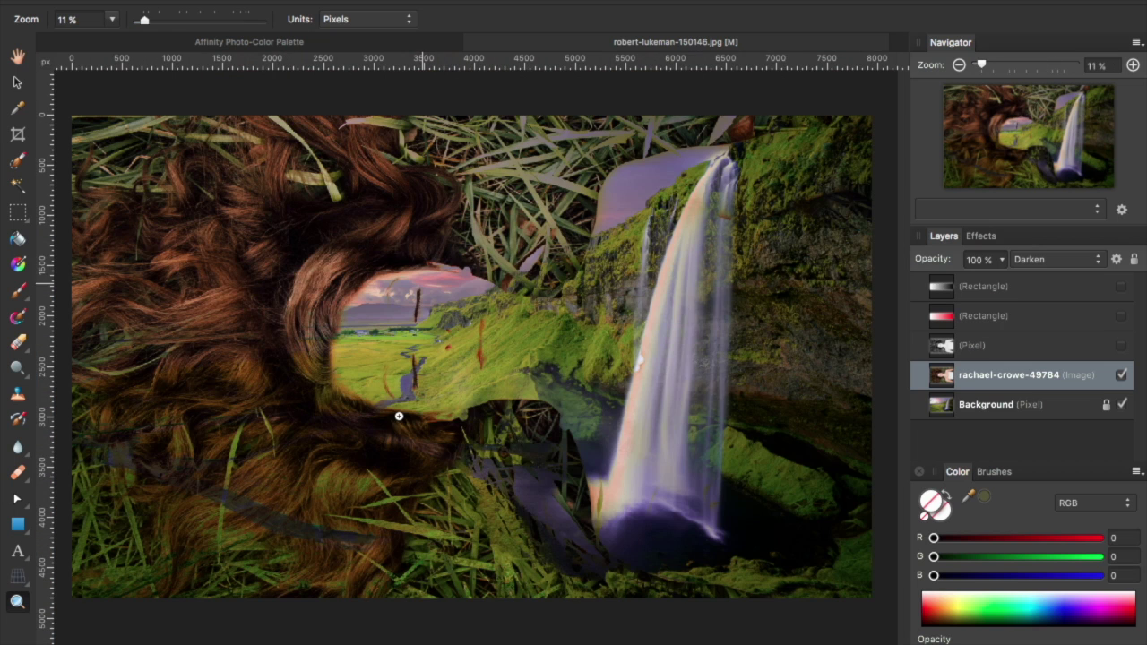
# Hide the rachael-crowe-49784 layer and show the black-and-white pixel layer above it.
pyautogui.click(1120, 377)
pyautogui.click(1008, 347)
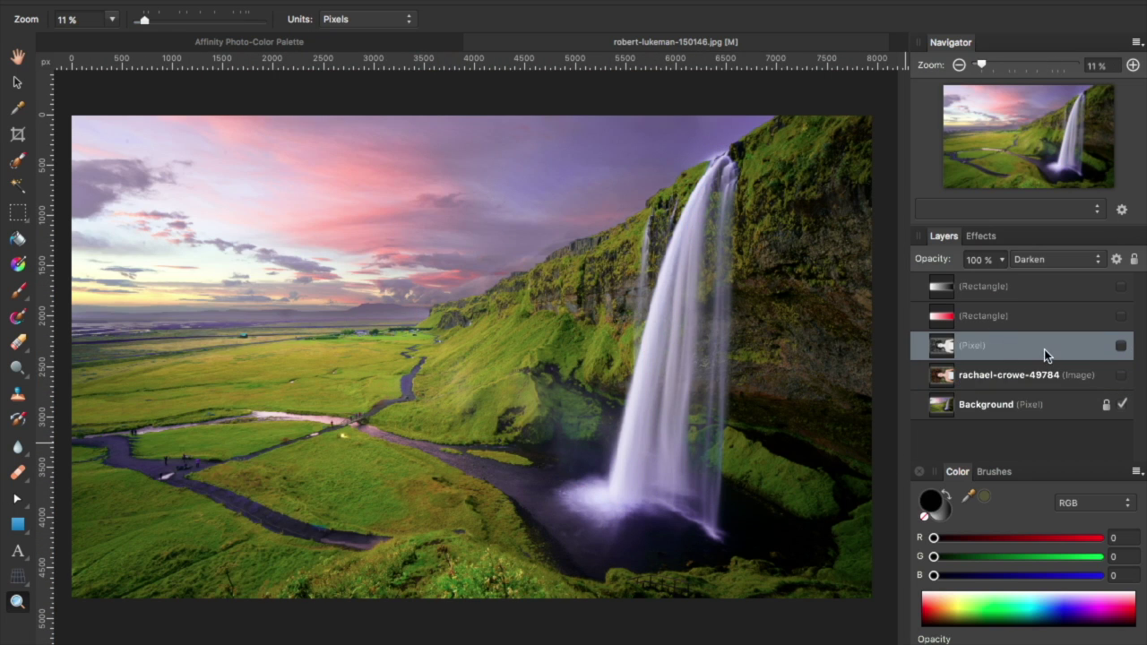
pyautogui.click(1120, 346)
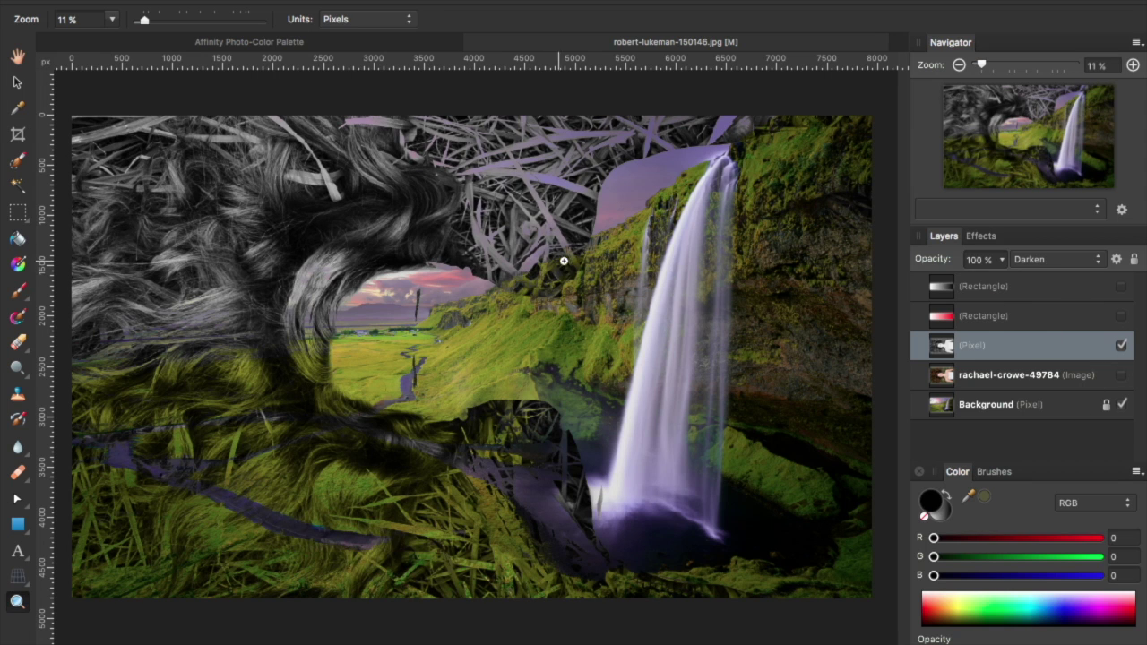
# Examine how the black-and-white layer darkens the purple sky along the wide grass blade beside the shoulder outline.
pyautogui.moveTo(573, 188); pyautogui.dragTo(730, 218)
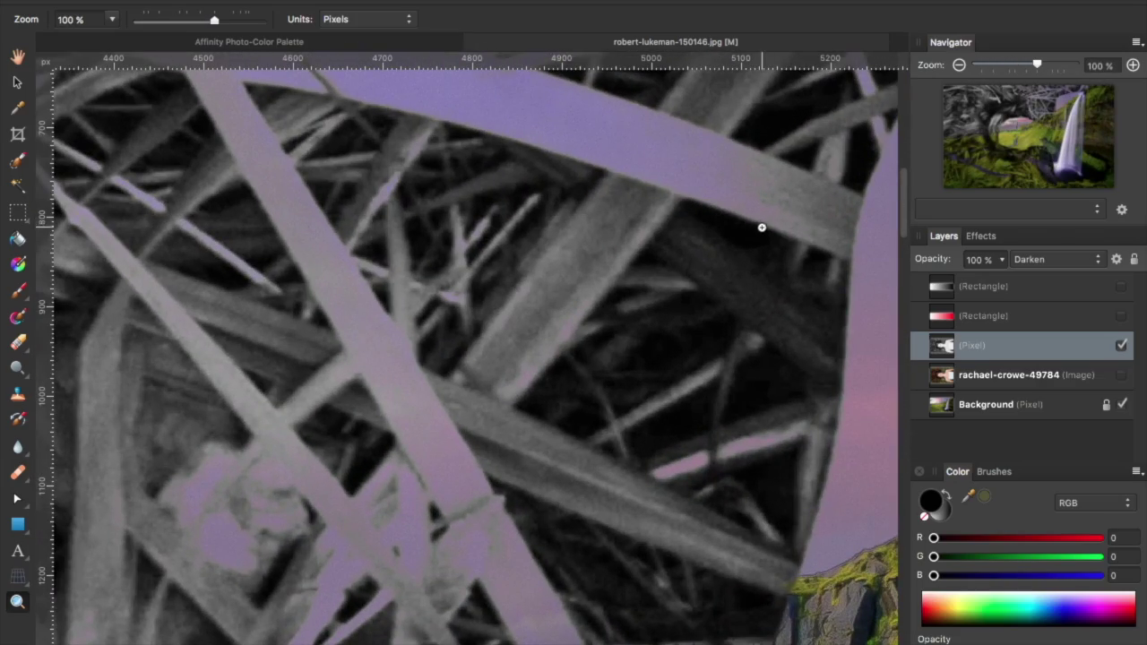
pyautogui.moveTo(814, 284); pyautogui.dragTo(430, 335)
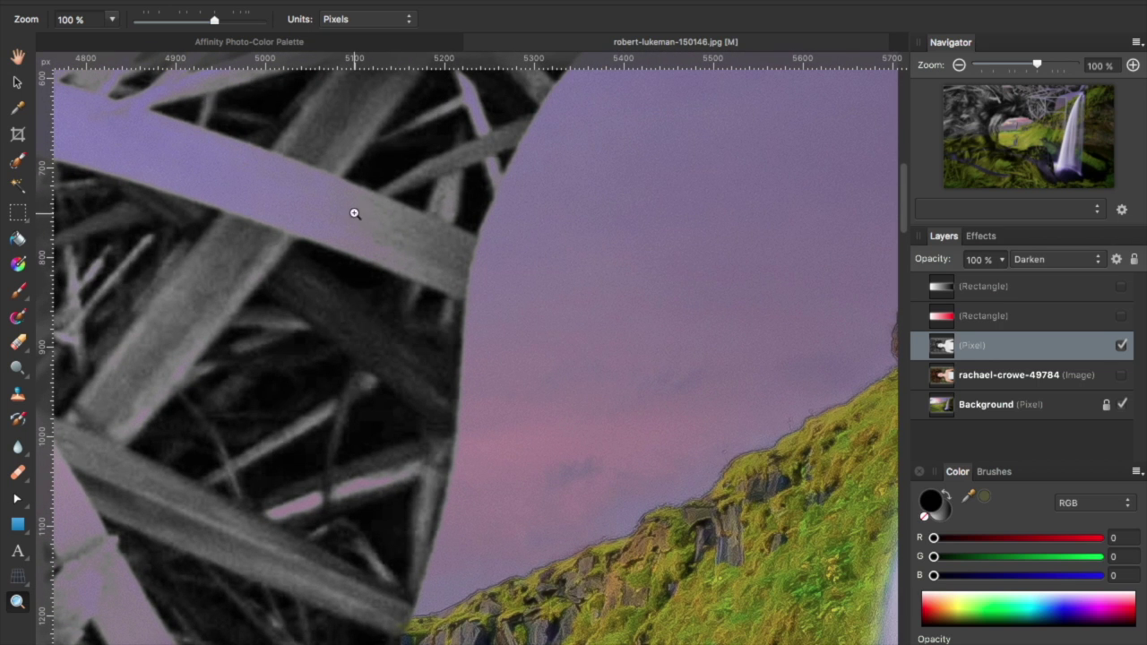
pyautogui.moveTo(353, 210); pyautogui.dragTo(549, 242)
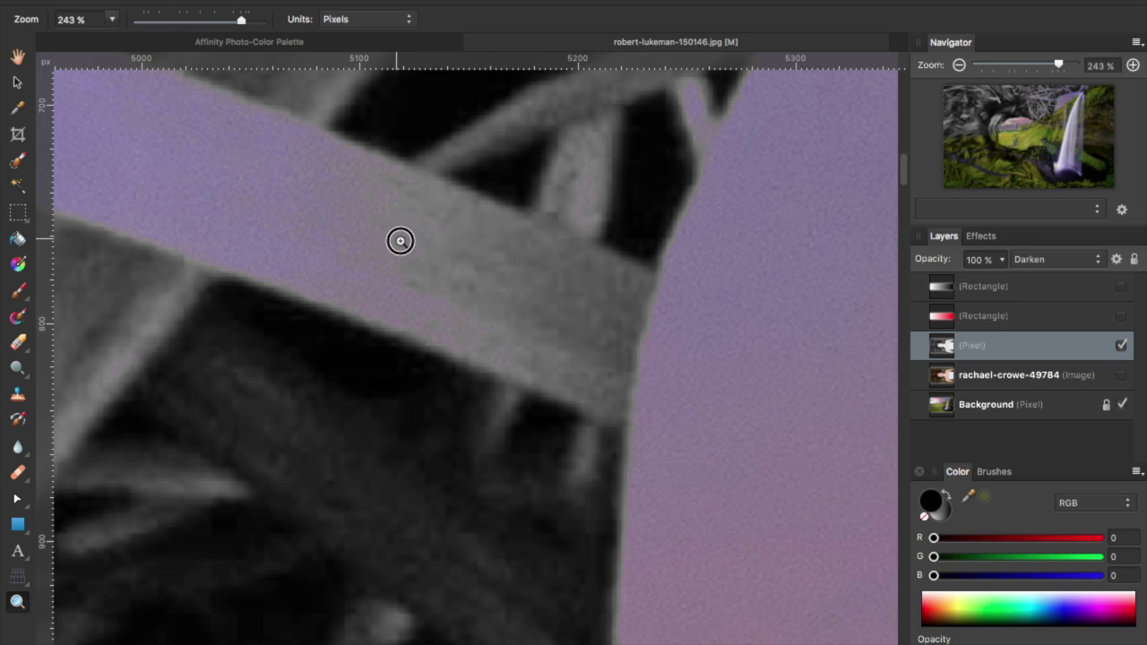
pyautogui.moveTo(397, 238); pyautogui.dragTo(478, 248)
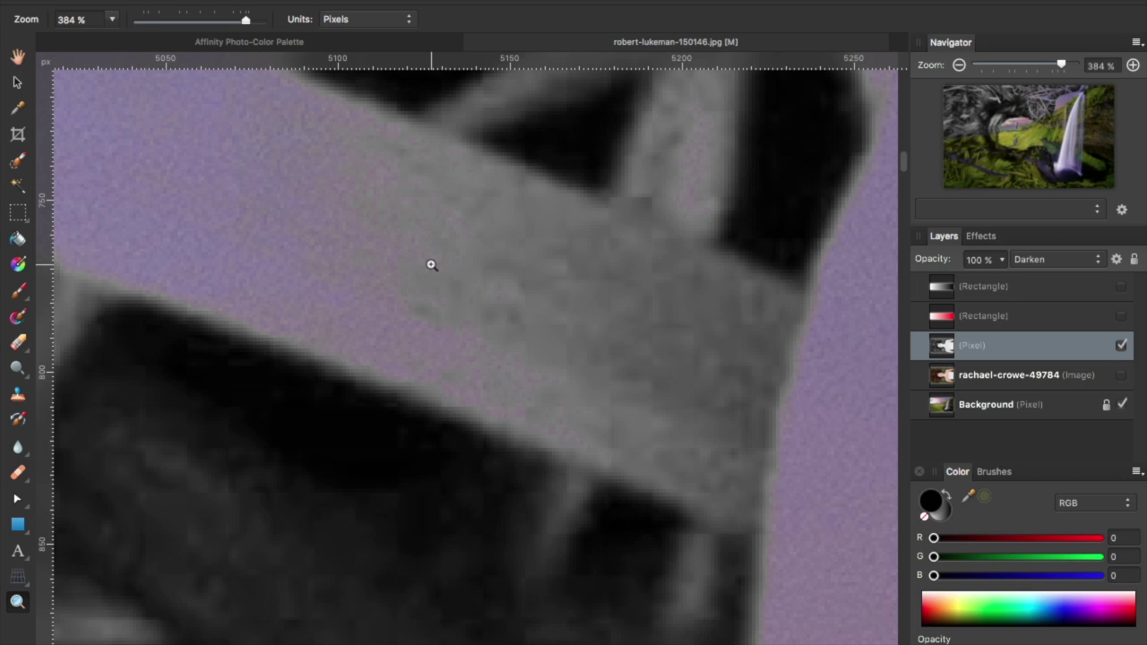
pyautogui.press('super+minus')
pyautogui.press('super+minus')
pyautogui.press('super+minus')
pyautogui.press('super+minus')
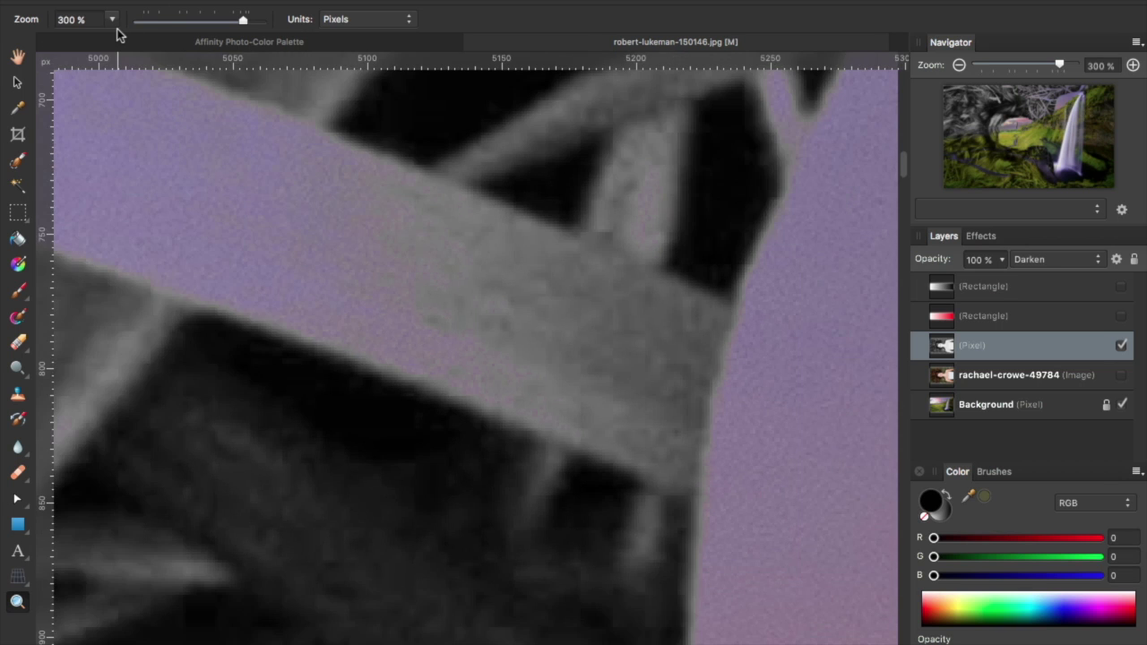
# Inspect the Darken blend across the cliff face and the waterfall in the black-and-white composite.
pyautogui.hscroll(10, 453, 335)
pyautogui.scroll(-5, 453, 335)
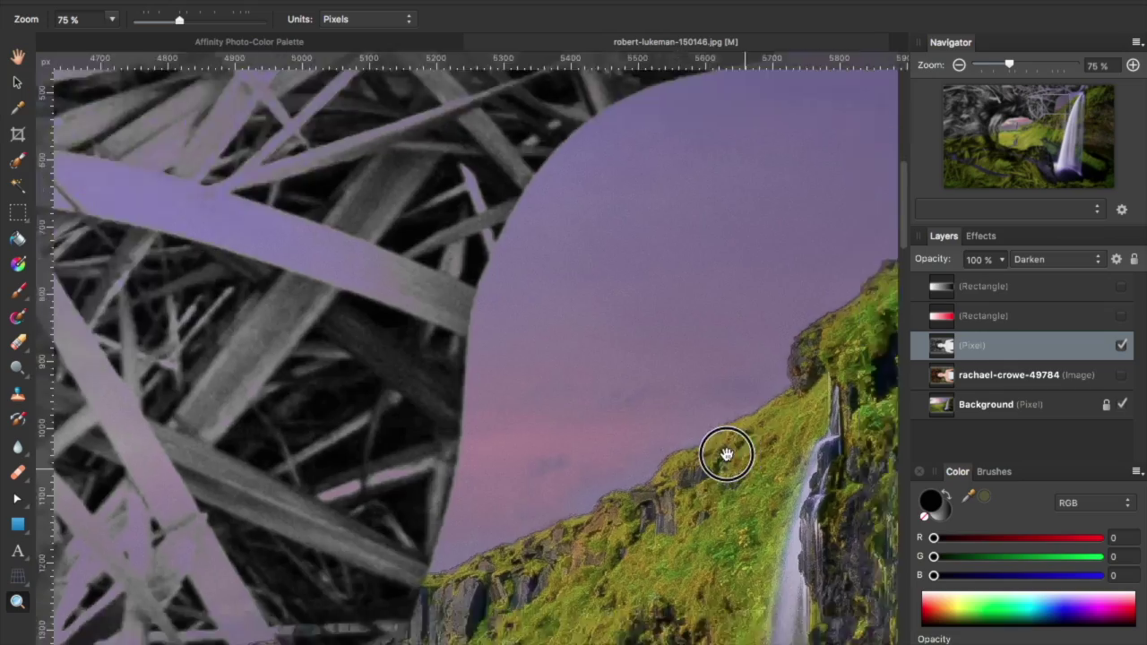
pyautogui.hscroll(10, 583, 399)
pyautogui.scroll(-5, 584, 399)
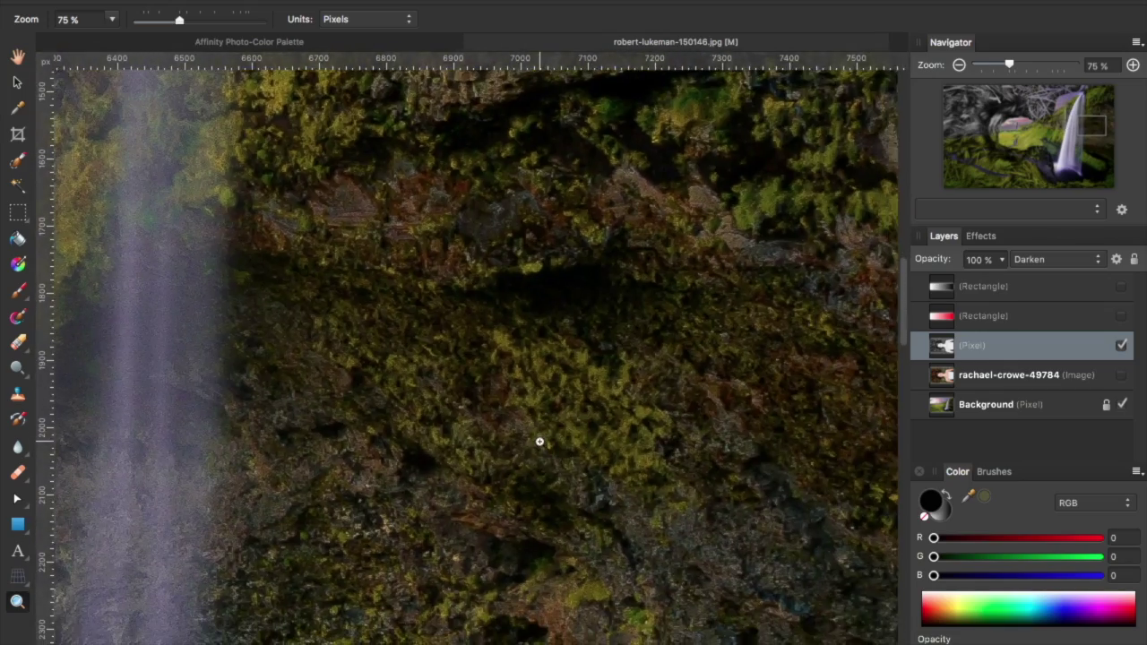
pyautogui.keyDown('alt'); pyautogui.click(539, 442); pyautogui.keyUp('alt')
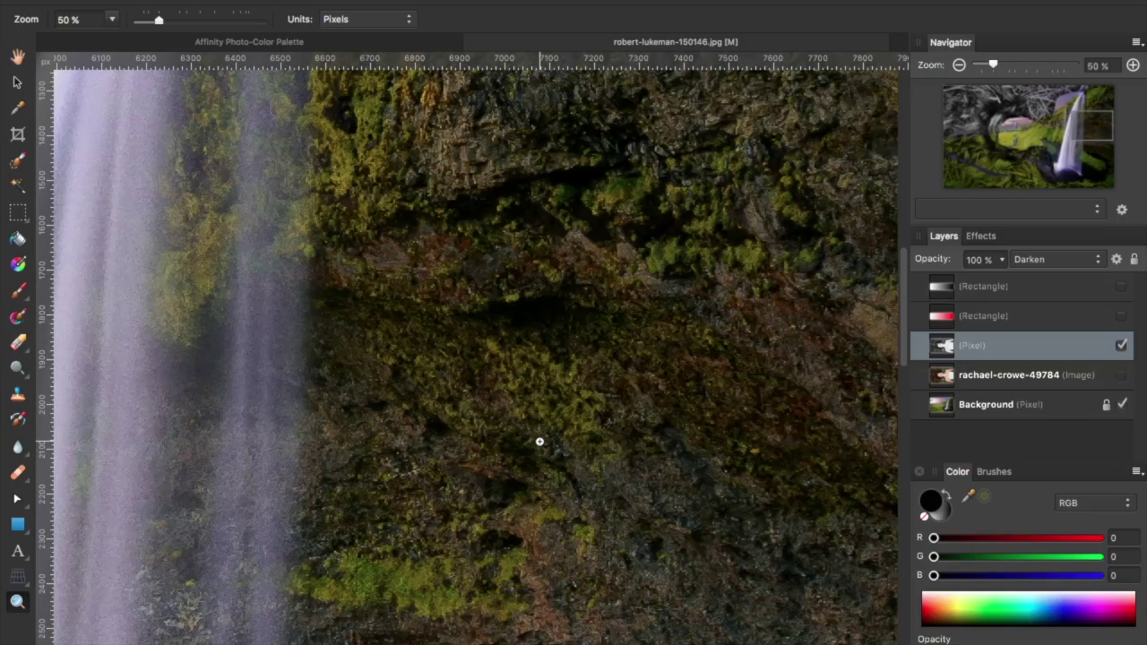
pyautogui.keyDown('alt'); pyautogui.click(540, 441); pyautogui.keyUp('alt')
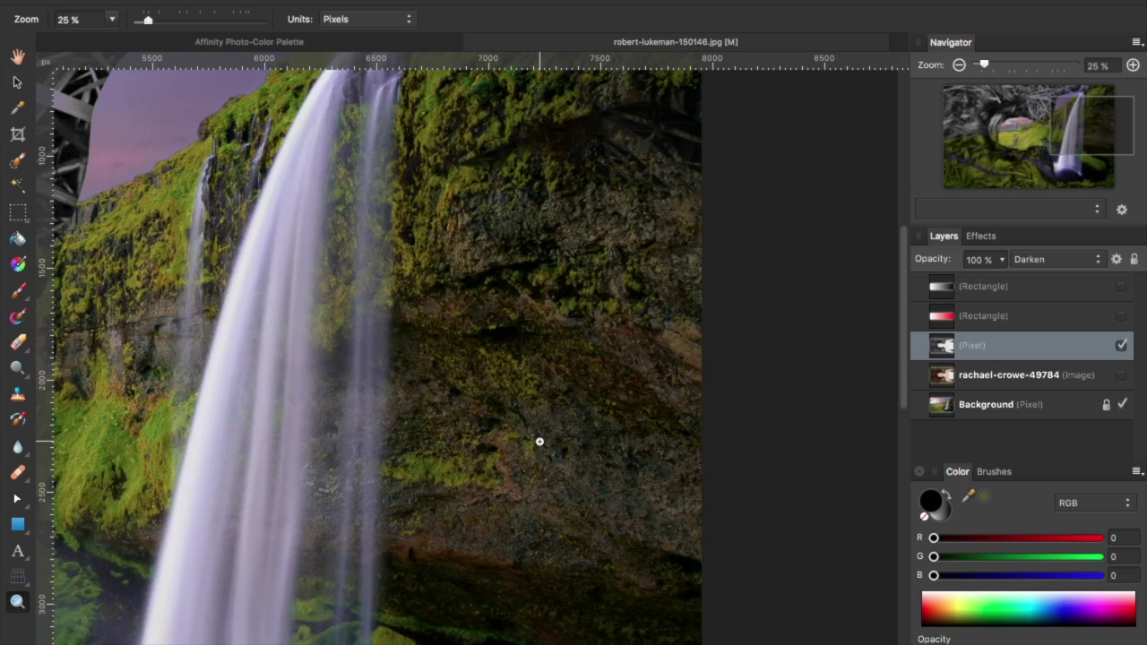
pyautogui.moveTo(314, 389); pyautogui.dragTo(672, 357)
pyautogui.moveTo(359, 493); pyautogui.dragTo(442, 444)
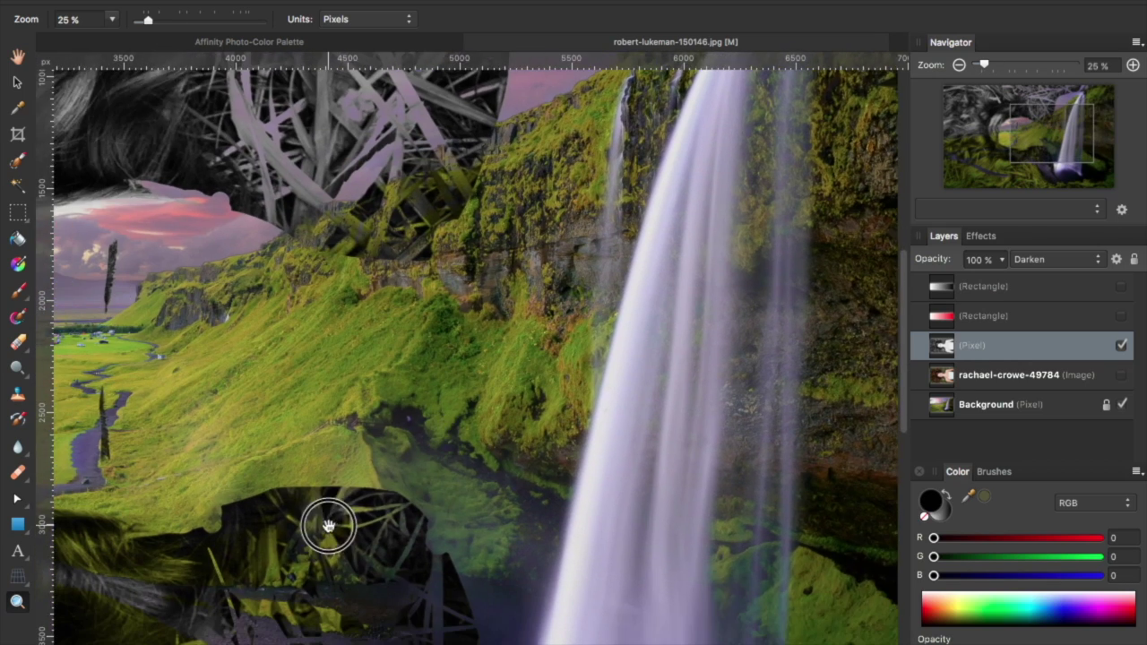
# Examine the Darken blend of the grass blades over the waterfall's base, the stream and the grassy bank.
pyautogui.moveTo(328, 526); pyautogui.dragTo(335, 418)
pyautogui.moveTo(299, 520); pyautogui.dragTo(350, 457)
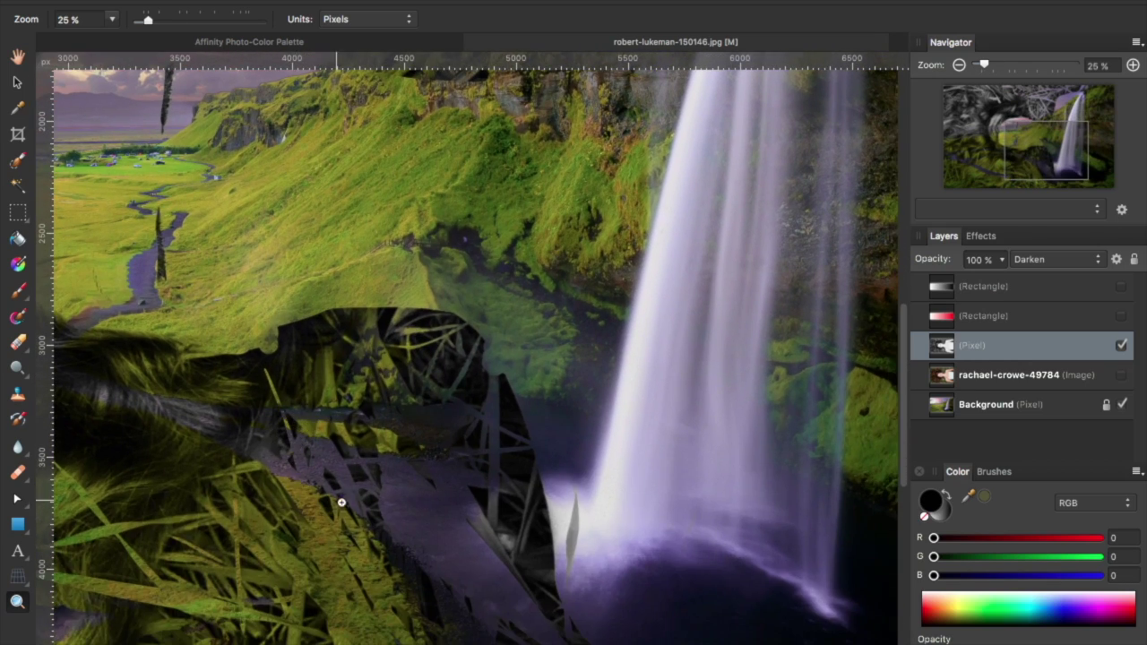
pyautogui.moveTo(342, 502); pyautogui.dragTo(361, 415)
pyautogui.click(471, 428)
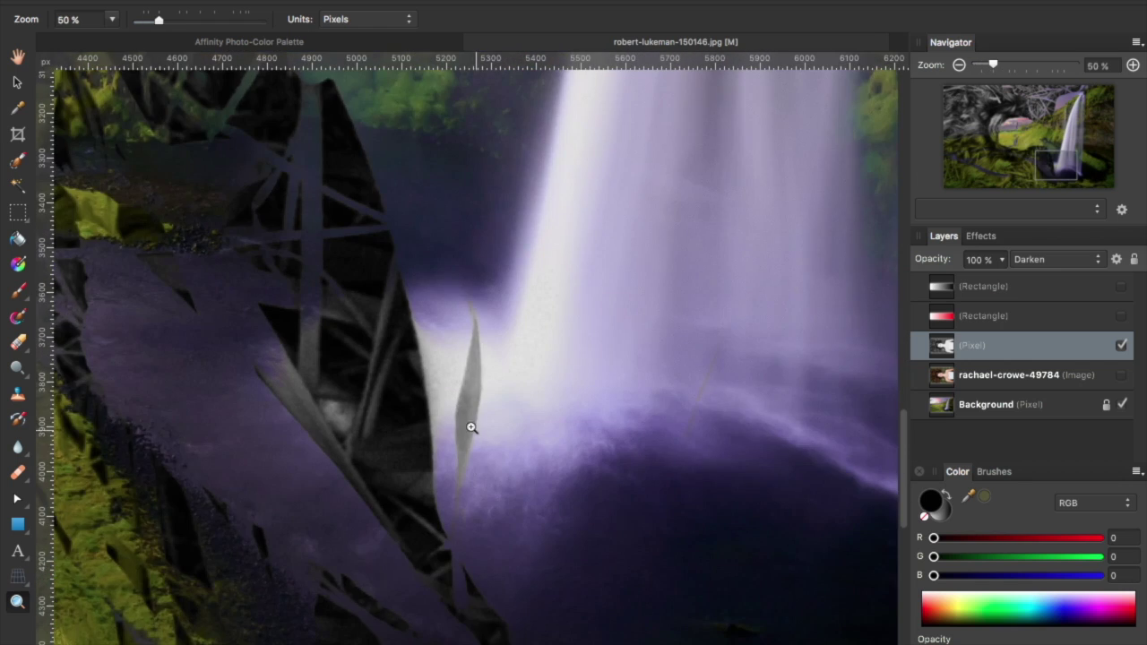
pyautogui.click(459, 423)
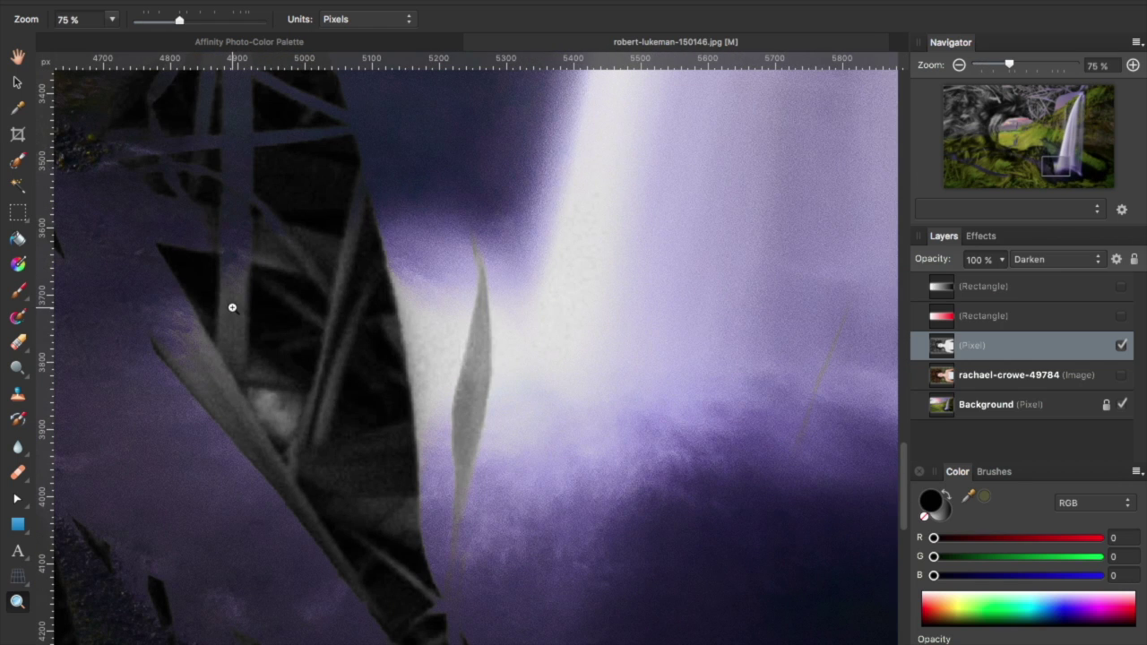
pyautogui.moveTo(236, 313); pyautogui.dragTo(464, 356)
pyautogui.moveTo(430, 314); pyautogui.dragTo(515, 338)
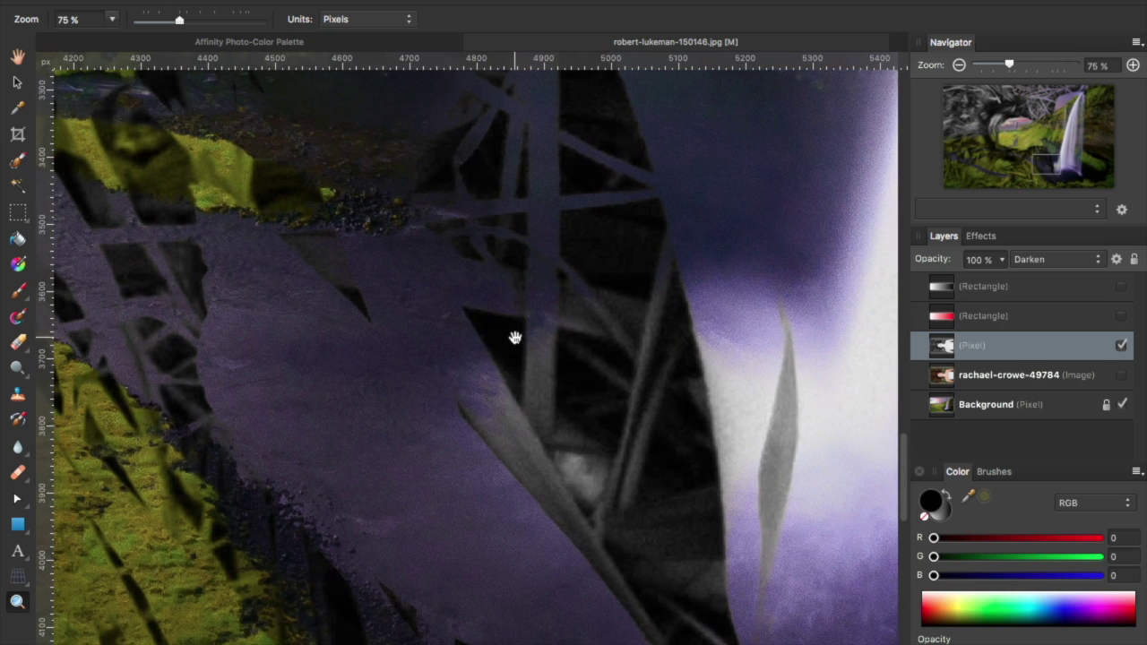
pyautogui.moveTo(289, 254); pyautogui.dragTo(433, 266)
pyautogui.moveTo(314, 364); pyautogui.dragTo(418, 336)
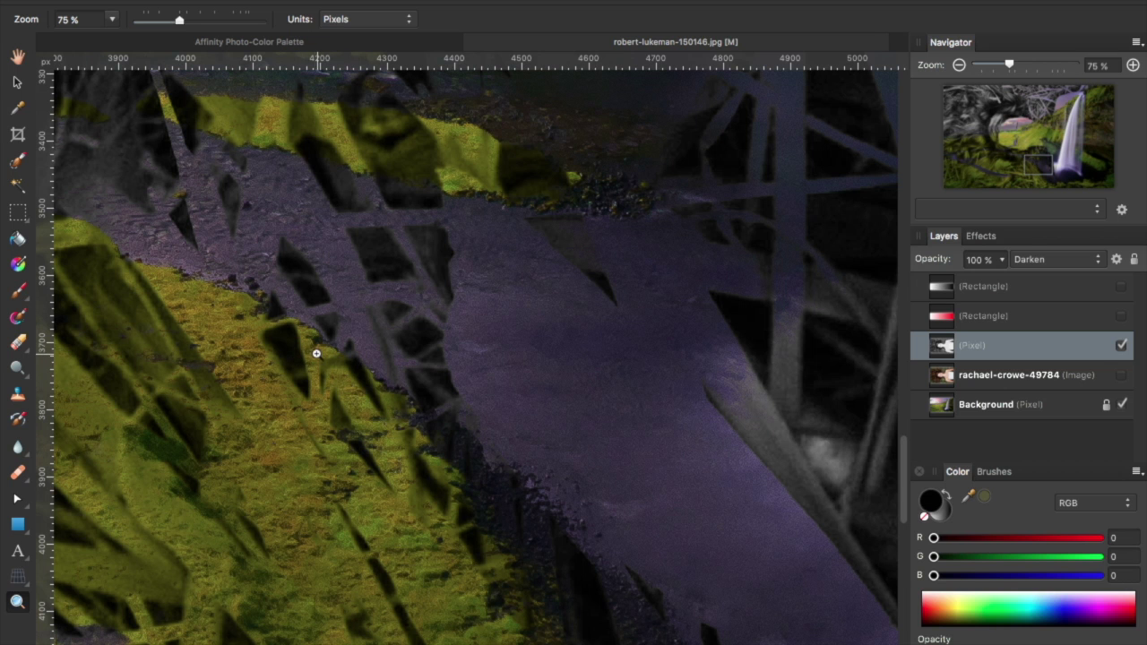
pyautogui.moveTo(307, 265); pyautogui.dragTo(397, 286)
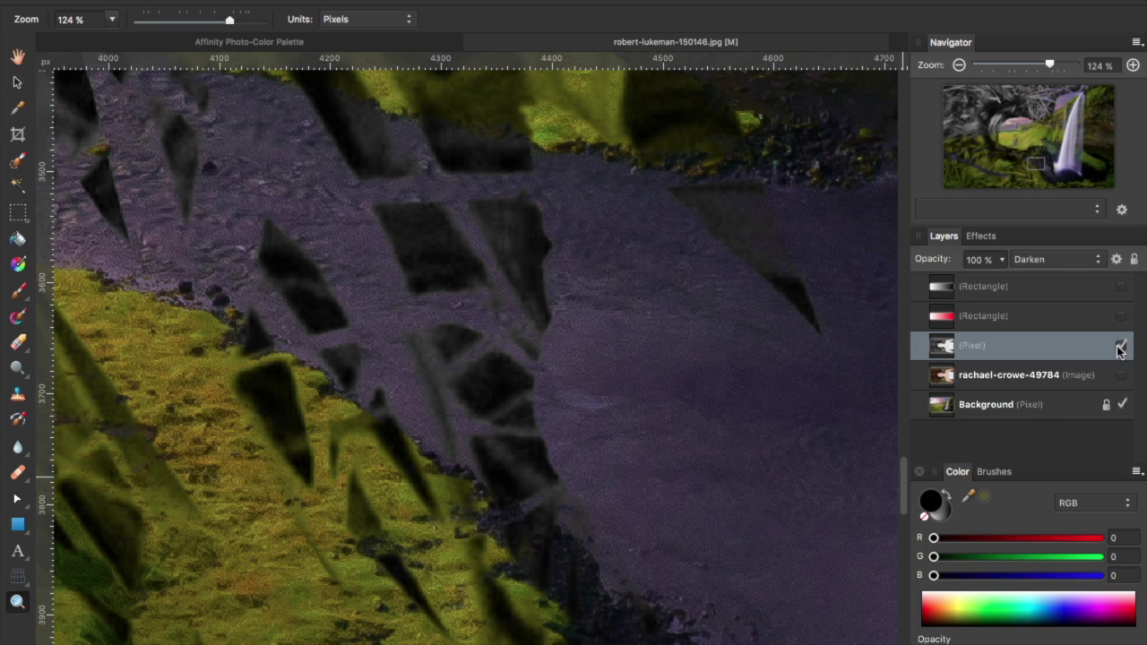
# Hide the black-and-white pixel layer and show the red gradient rectangle layer over the full landscape.
pyautogui.press('super+0')
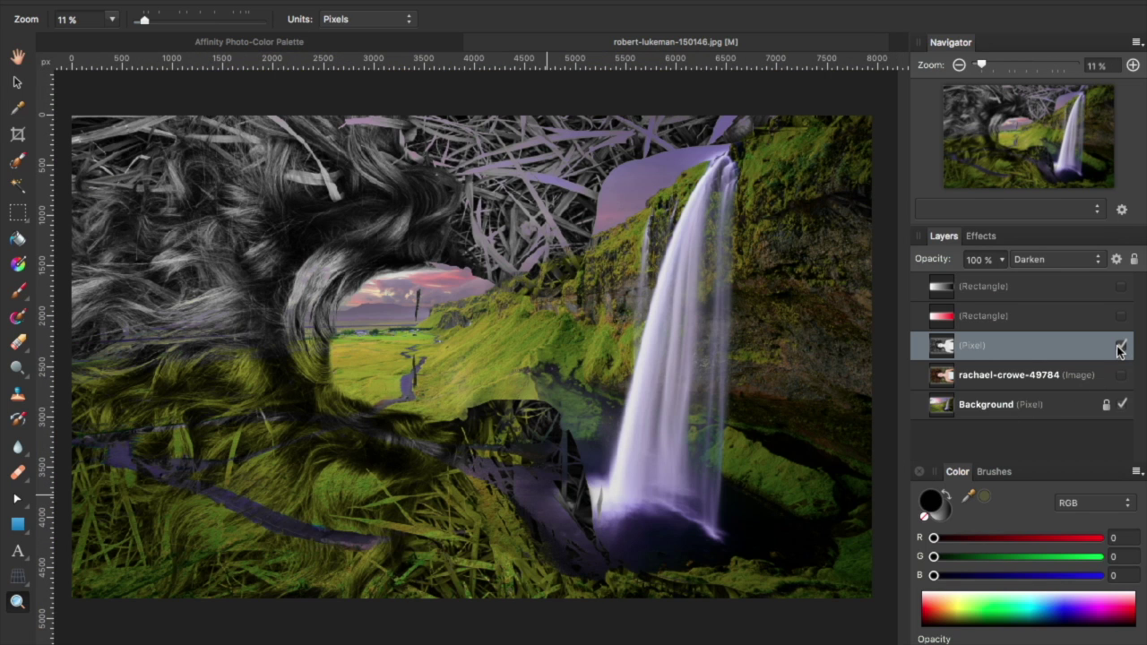
pyautogui.click(1121, 346)
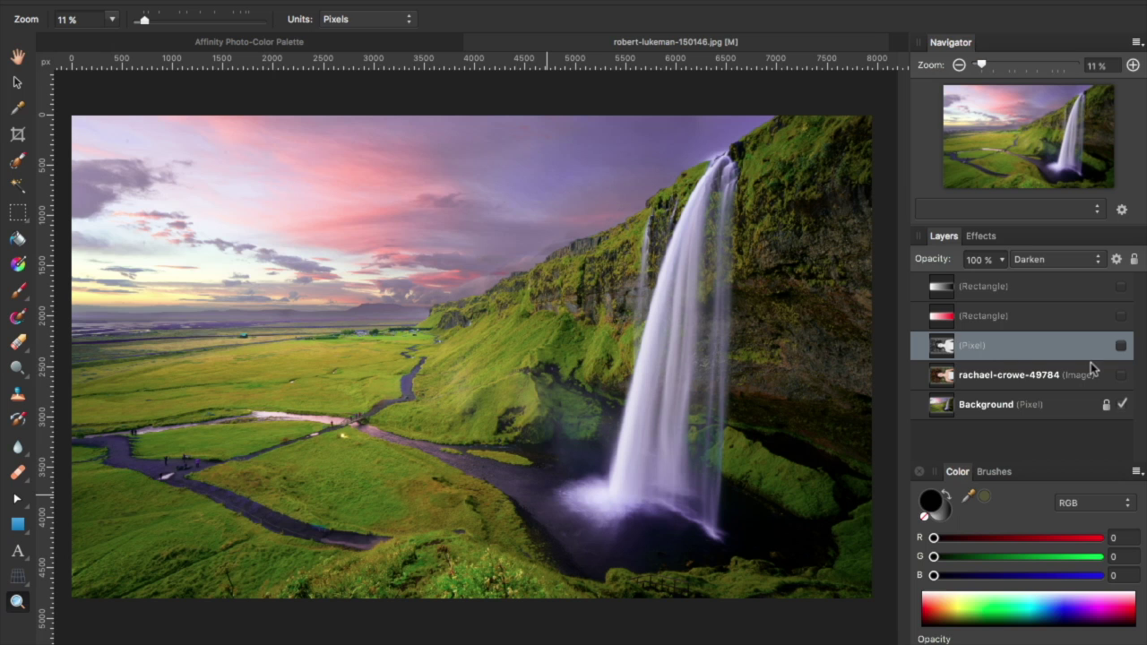
pyautogui.click(1025, 316)
pyautogui.click(1121, 315)
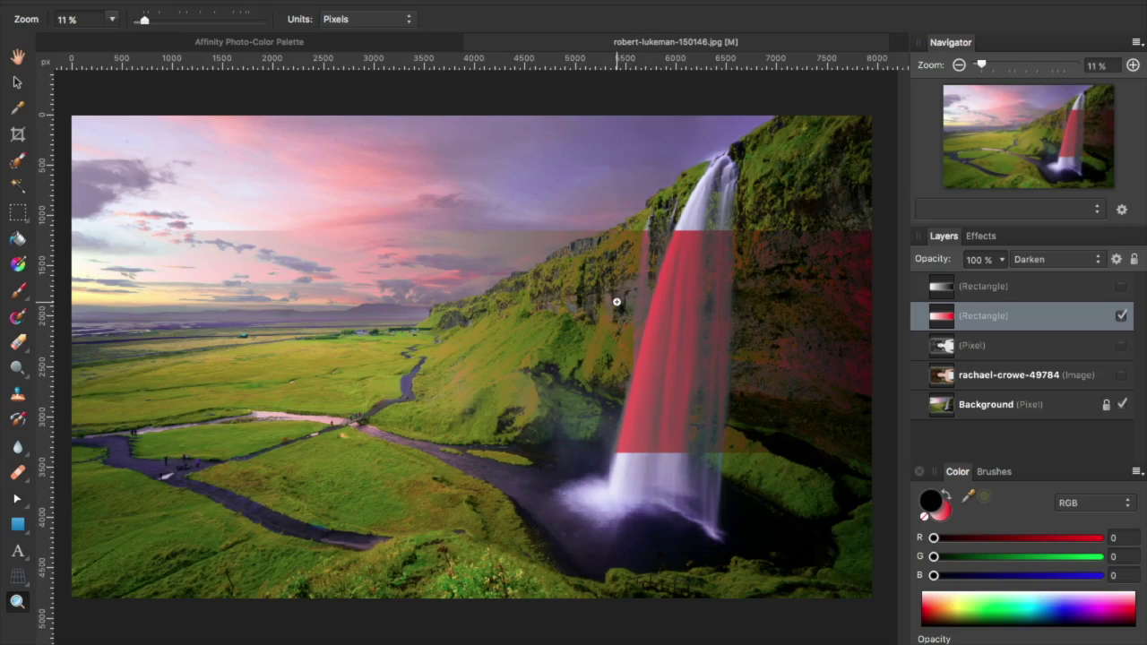
# Examine individual pixels of the mossy cliff beside the waterfall where the red gradient rectangle blends in Darken mode.
pyautogui.moveTo(602, 230); pyautogui.dragTo(808, 362)
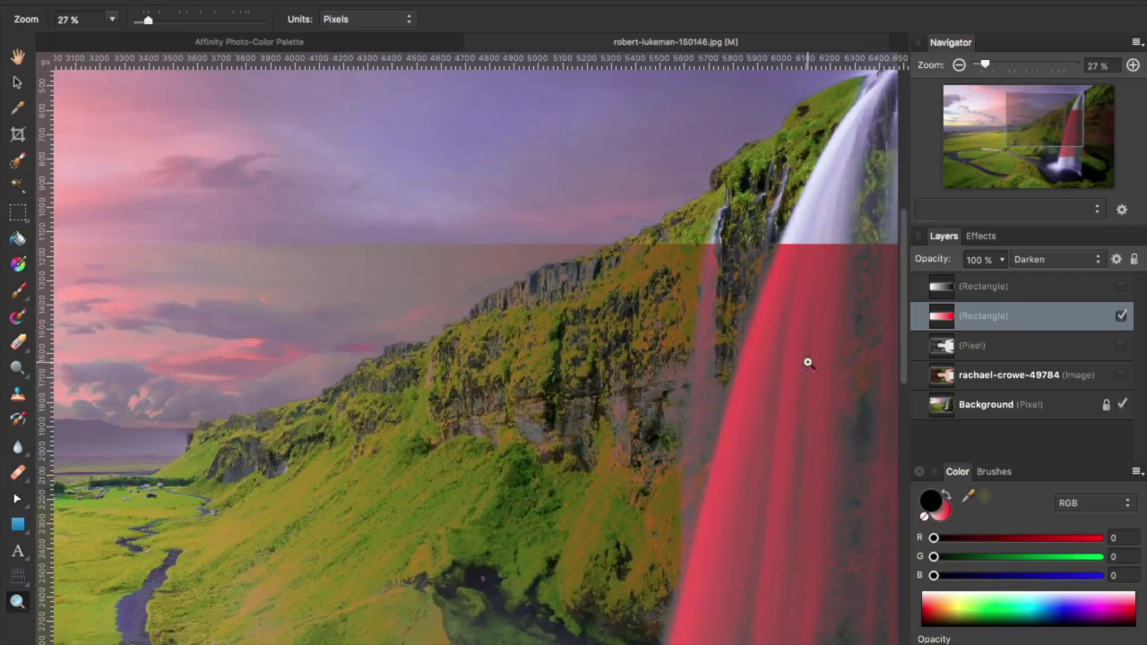
pyautogui.moveTo(604, 356); pyautogui.dragTo(448, 376)
pyautogui.moveTo(717, 477); pyautogui.dragTo(587, 415)
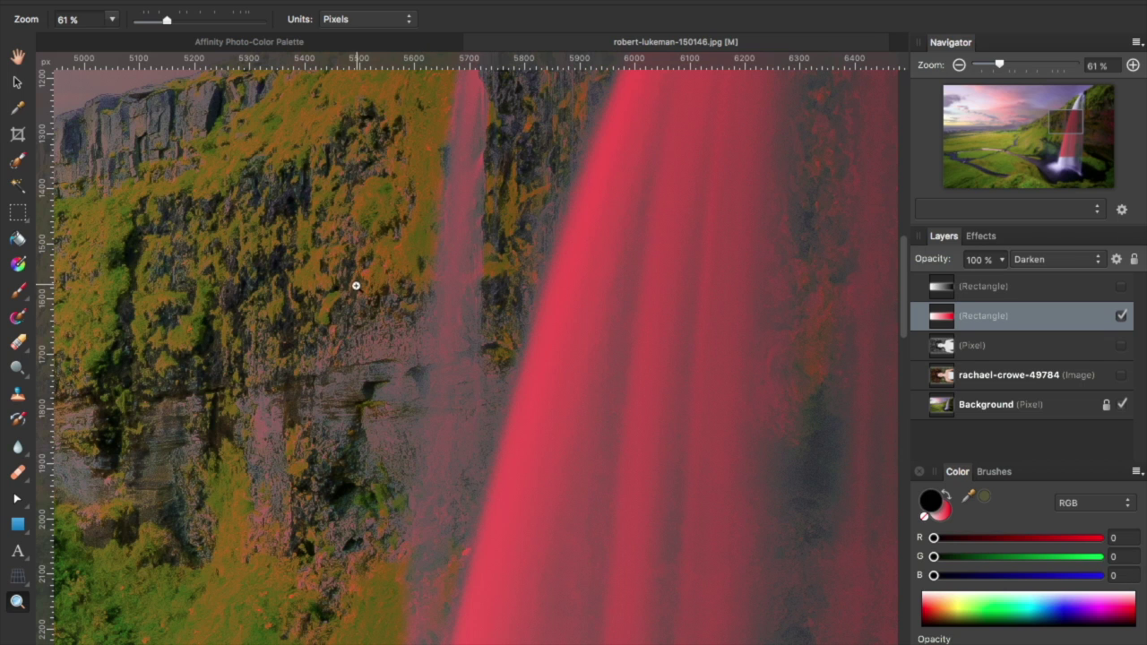
pyautogui.moveTo(405, 281); pyautogui.dragTo(639, 245)
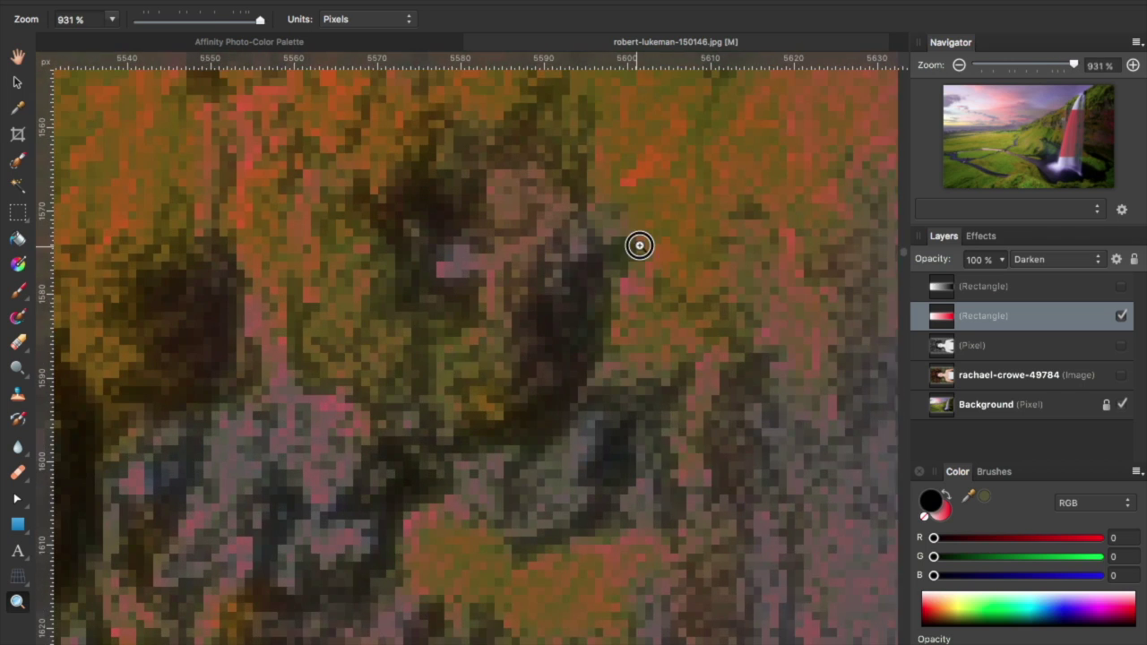
pyautogui.moveTo(277, 331); pyautogui.dragTo(704, 276)
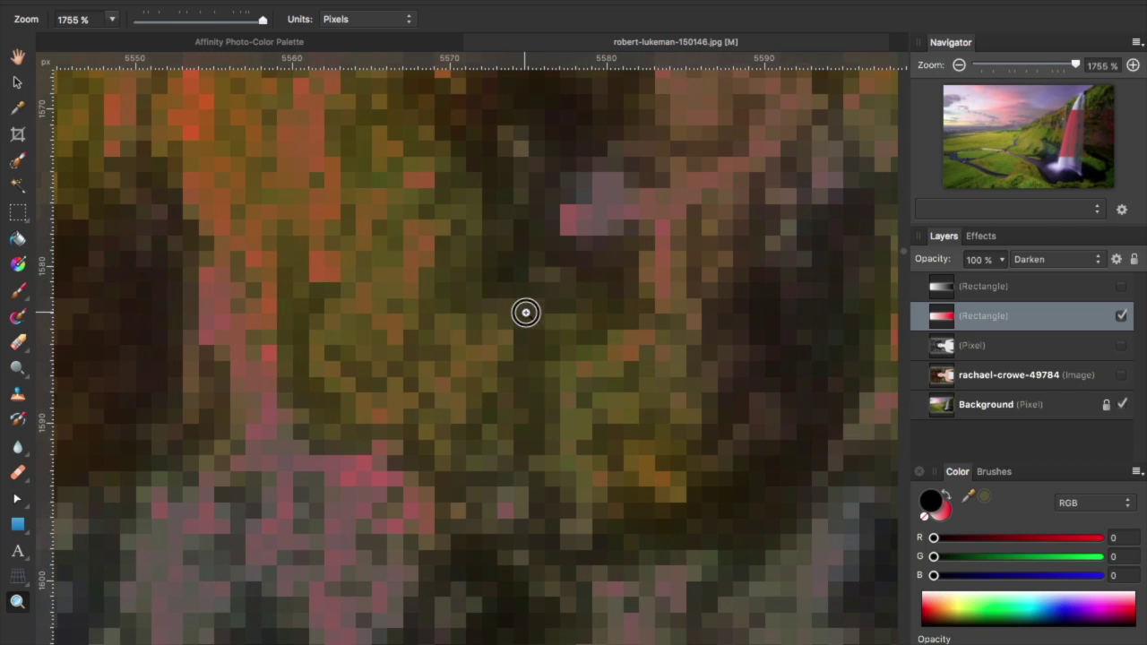
# Compare the mossy cliff's individual pixels with and without the red gradient rectangle in Darken mode.
pyautogui.moveTo(523, 310); pyautogui.dragTo(732, 315)
pyautogui.click(1123, 316)
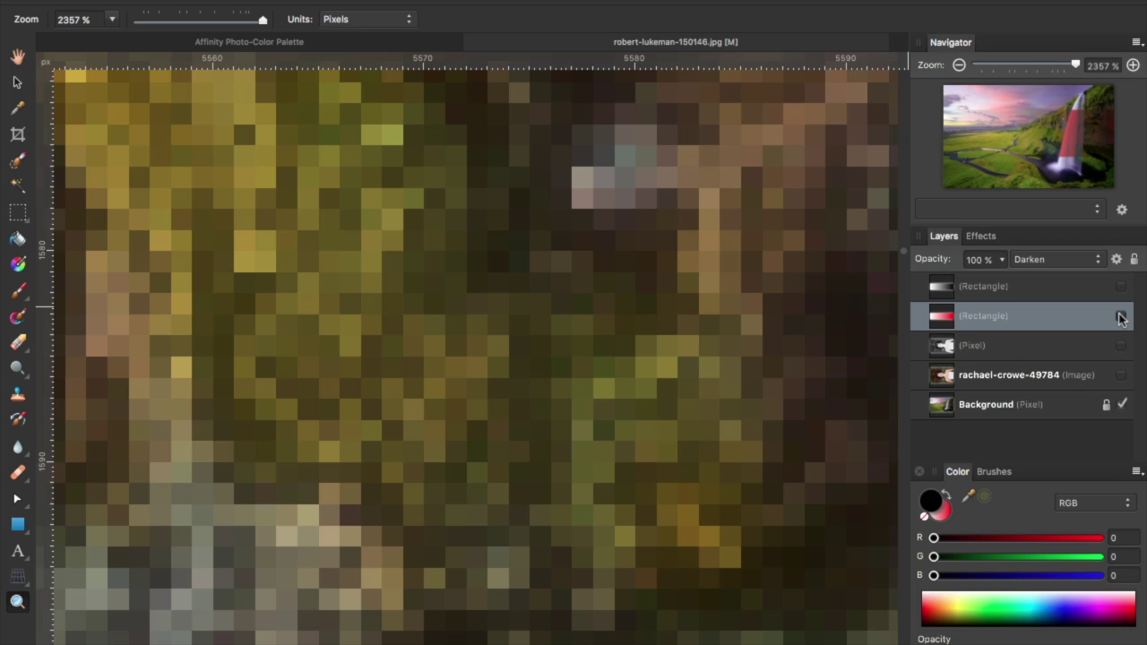
pyautogui.click(1123, 316)
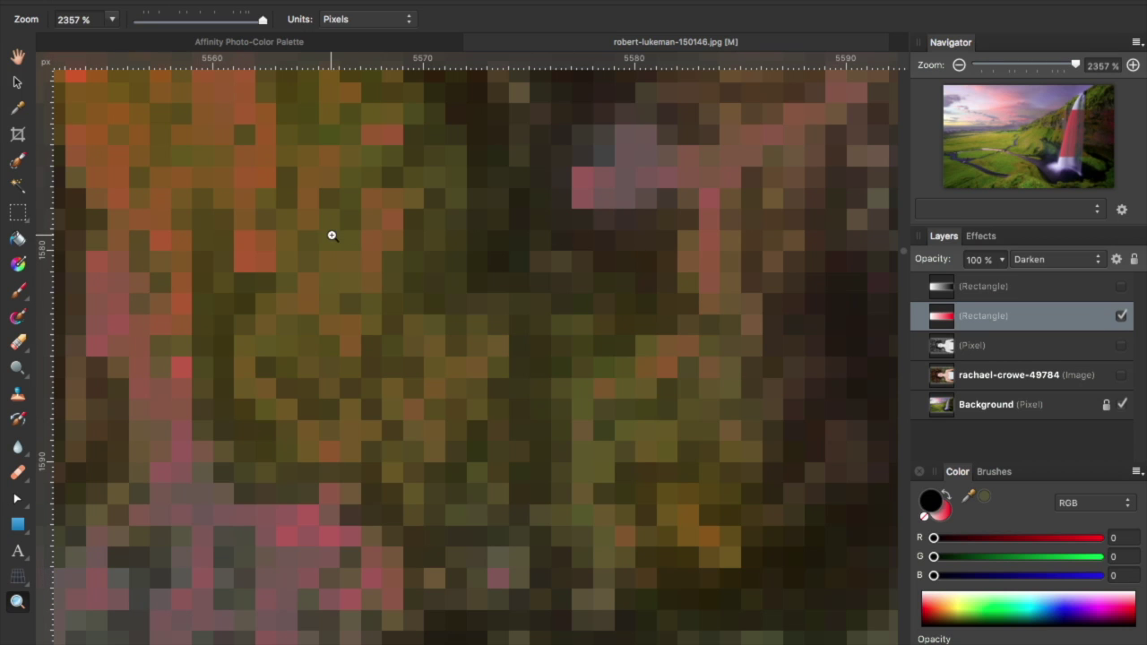
pyautogui.click(1122, 316)
pyautogui.click(1122, 316)
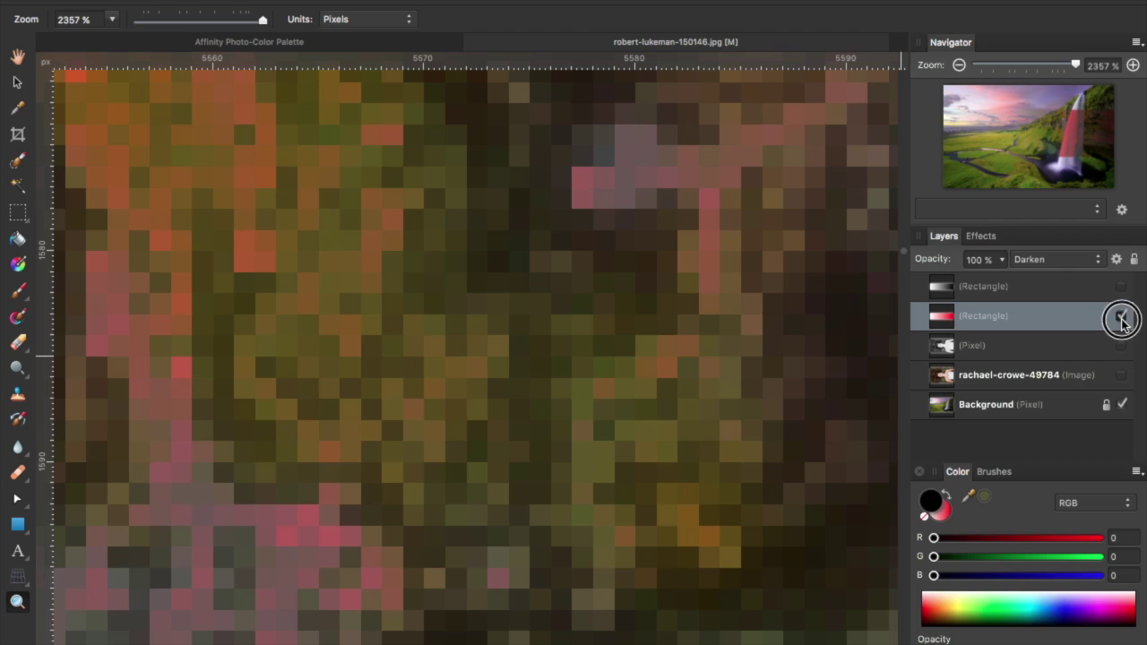
pyautogui.click(1122, 317)
pyautogui.click(1122, 316)
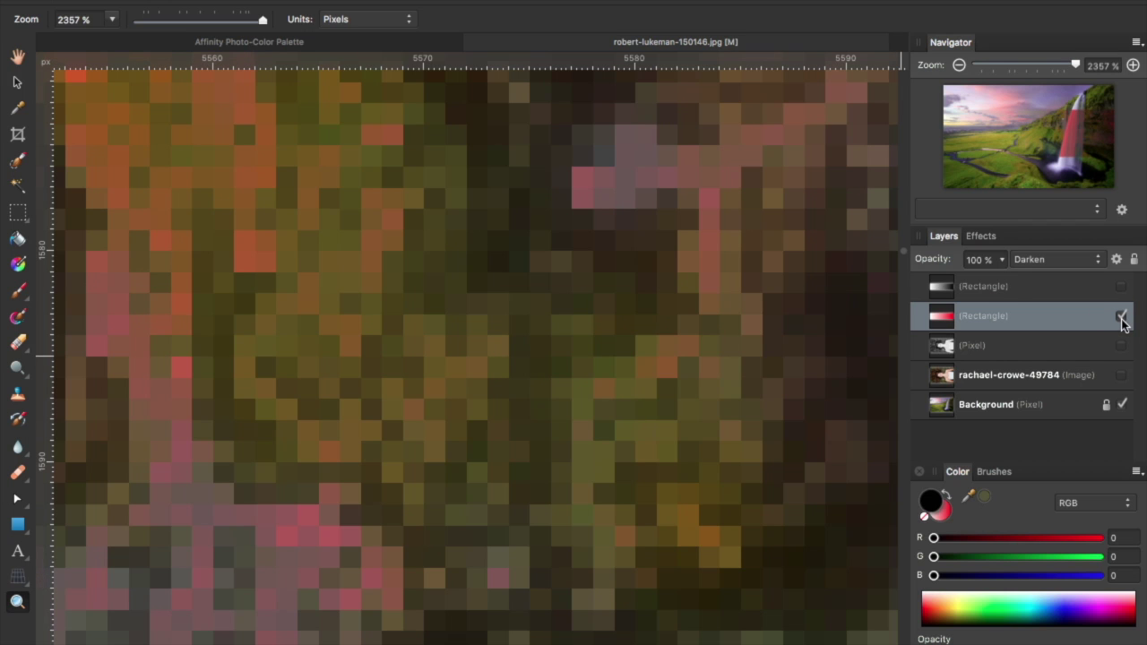
# Hide the red gradient rectangle layer and show the full landscape.
pyautogui.click(1122, 316)
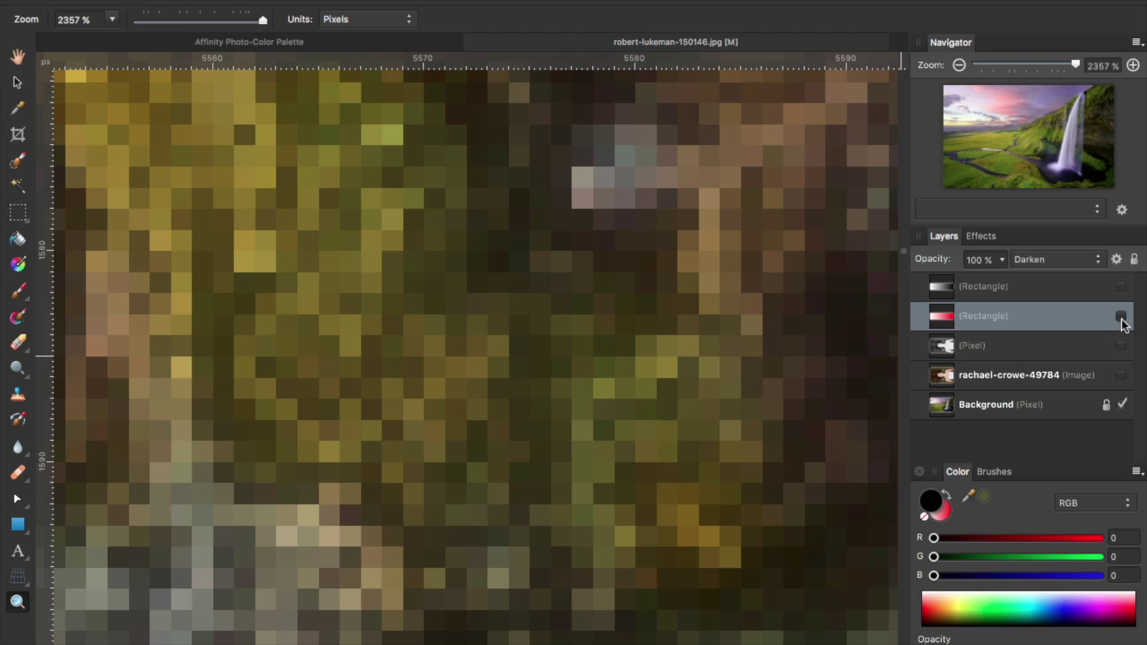
pyautogui.press('super+minus')
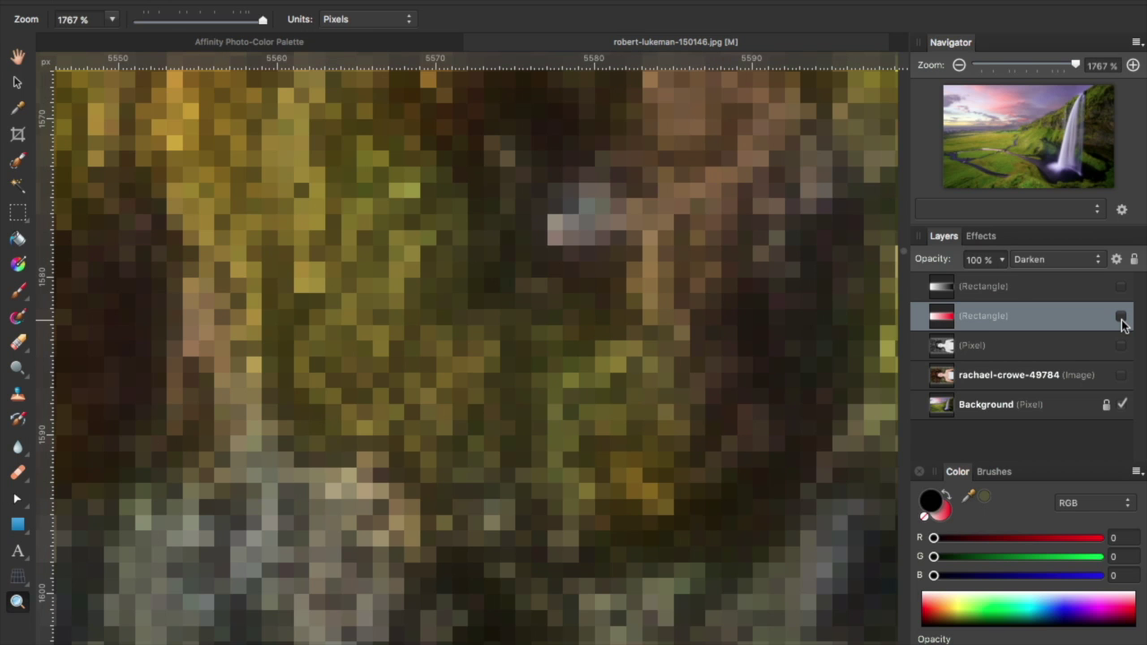
pyautogui.press('super+0')
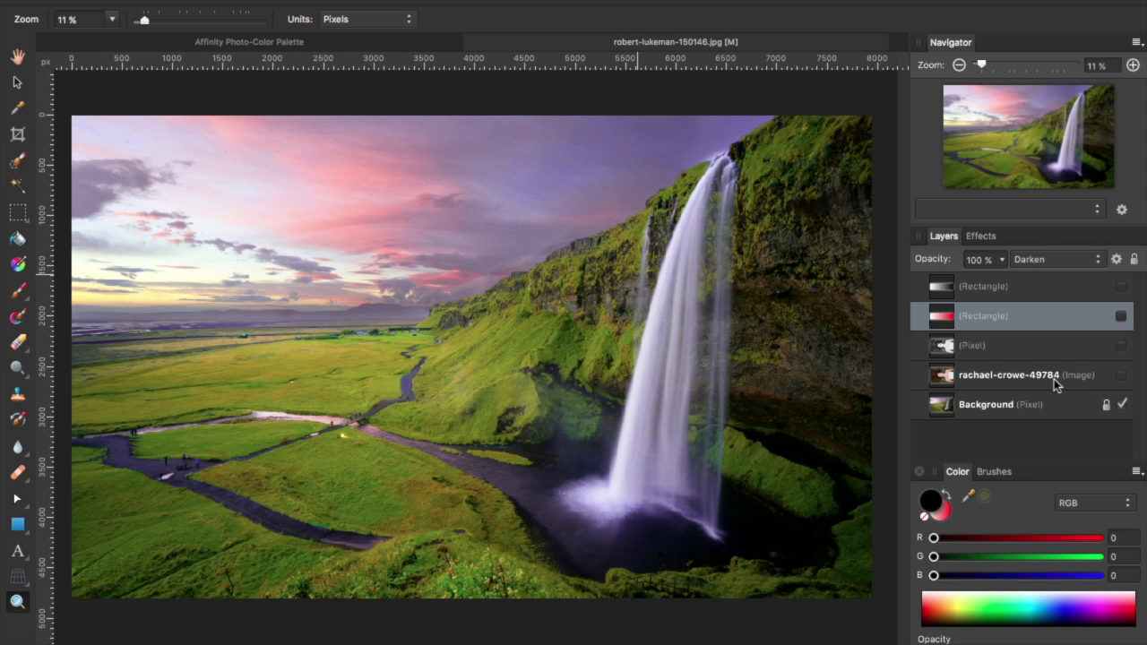
# Make the colour portrait image layer above the Background visible and set its blend mode to Normal.
pyautogui.click(1003, 383)
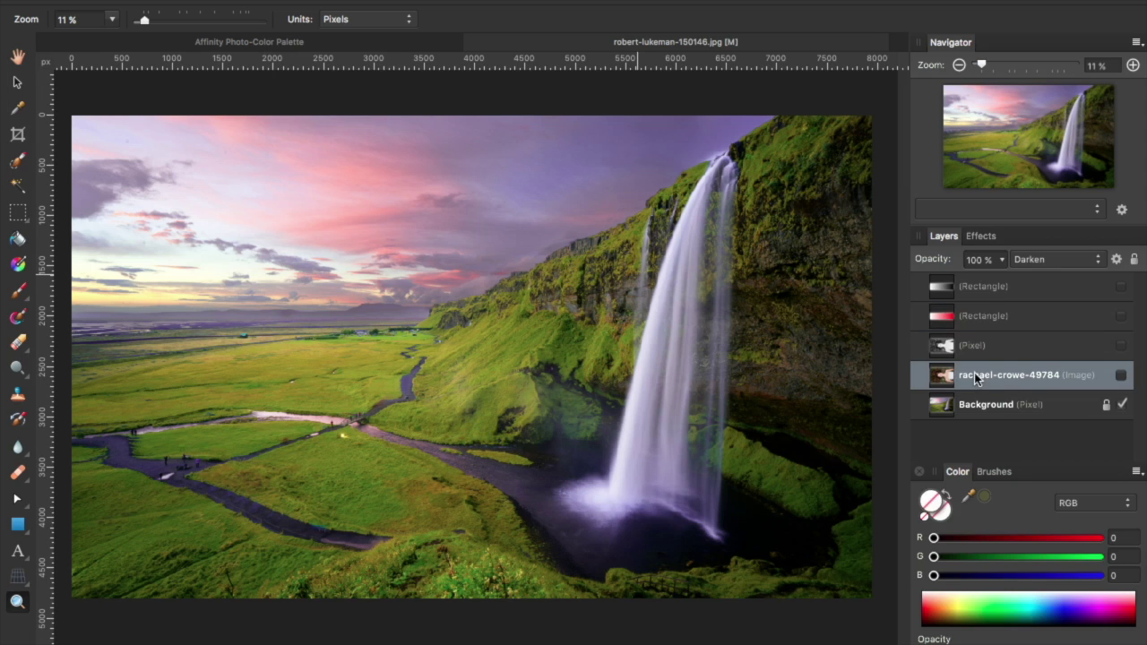
pyautogui.click(1124, 374)
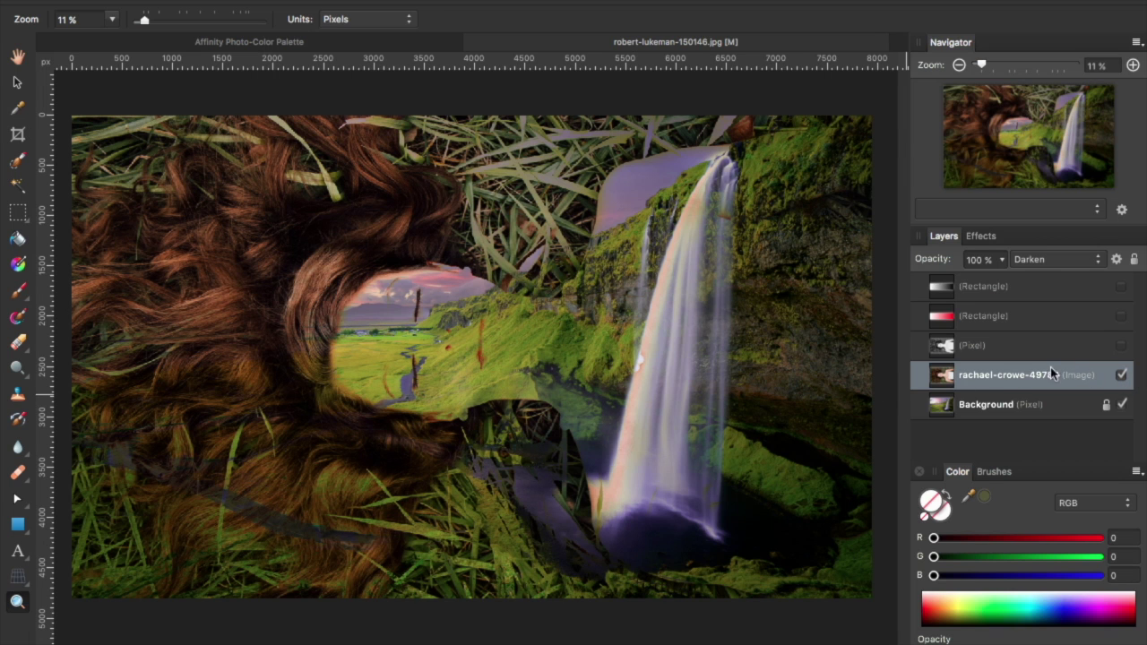
pyautogui.click(1060, 259)
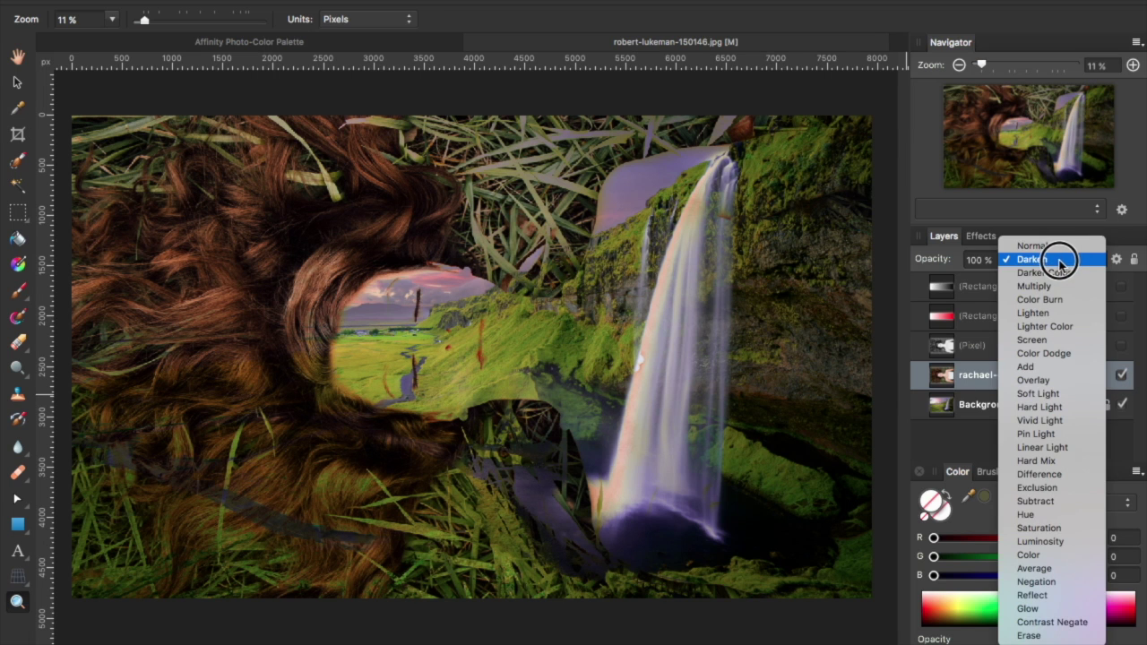
pyautogui.click(1053, 244)
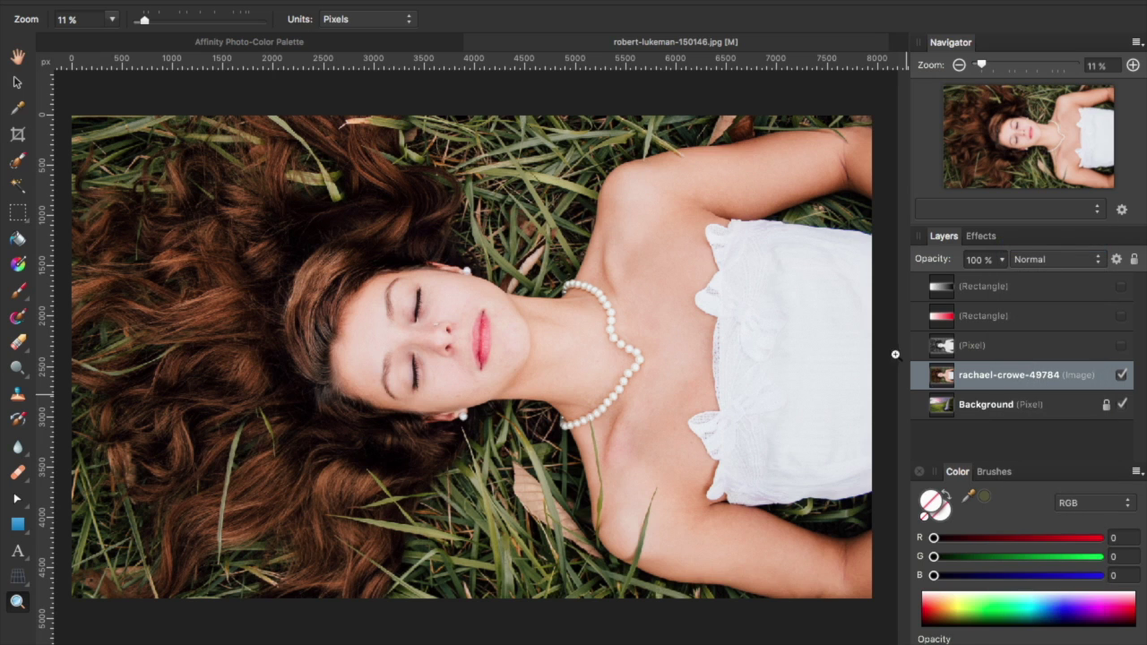
# Duplicate the portrait image layer and add a live Gaussian Blur with a 20.3 px radius to the copy.
pyautogui.rightClick(970, 380)
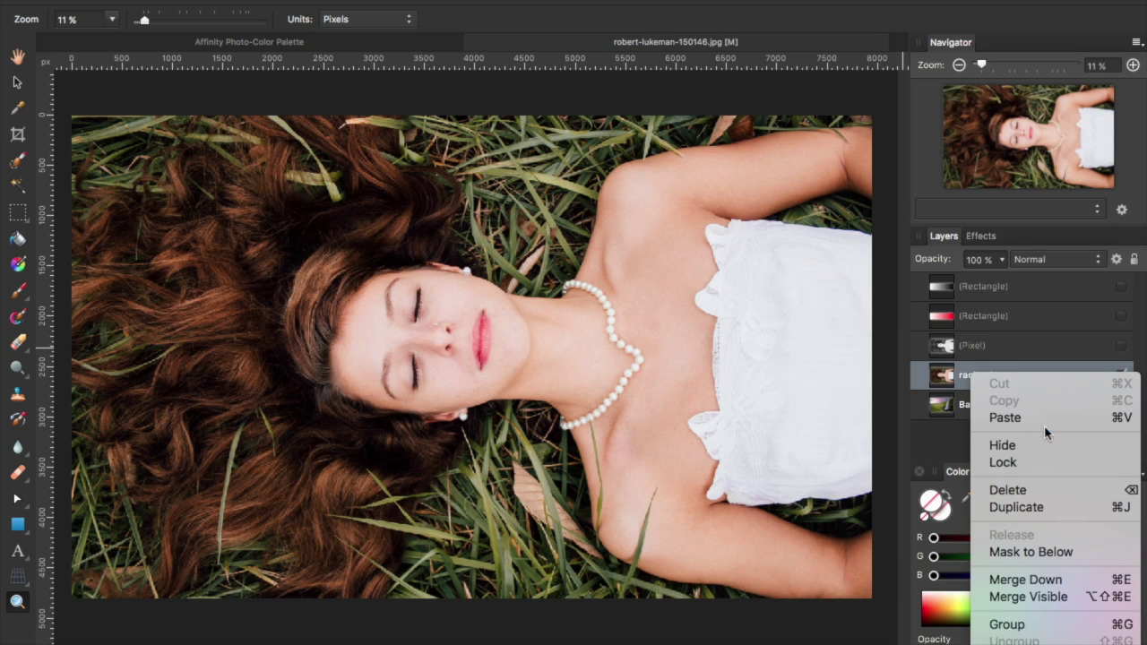
pyautogui.press('Escape')
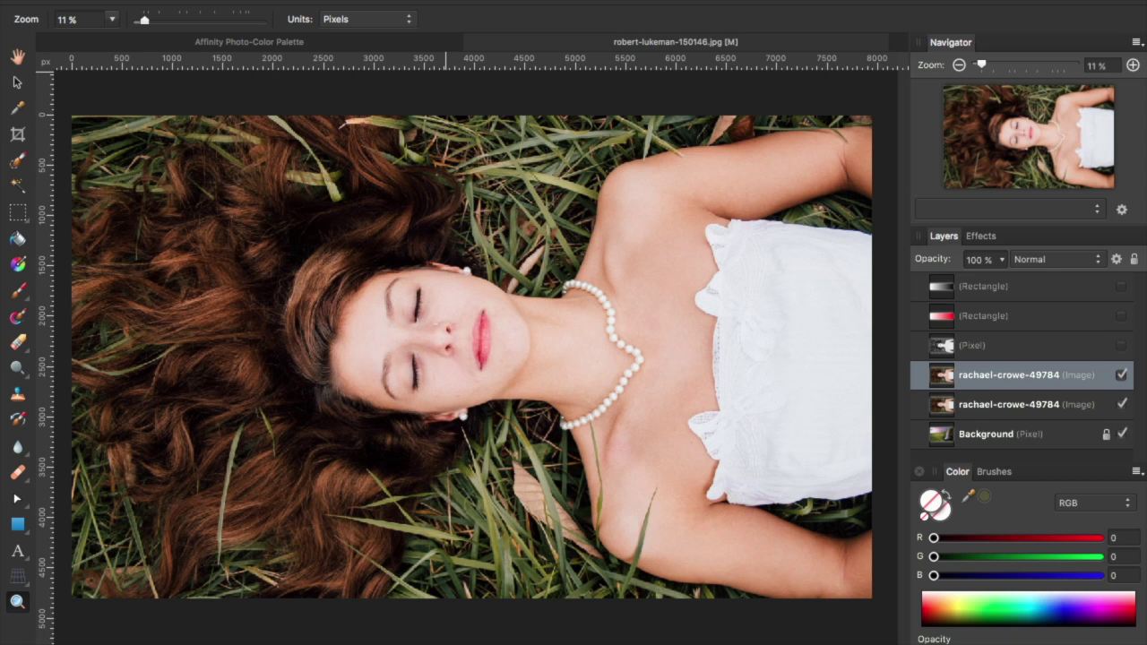
pyautogui.click(368, 4)
pyautogui.moveTo(369, 133)
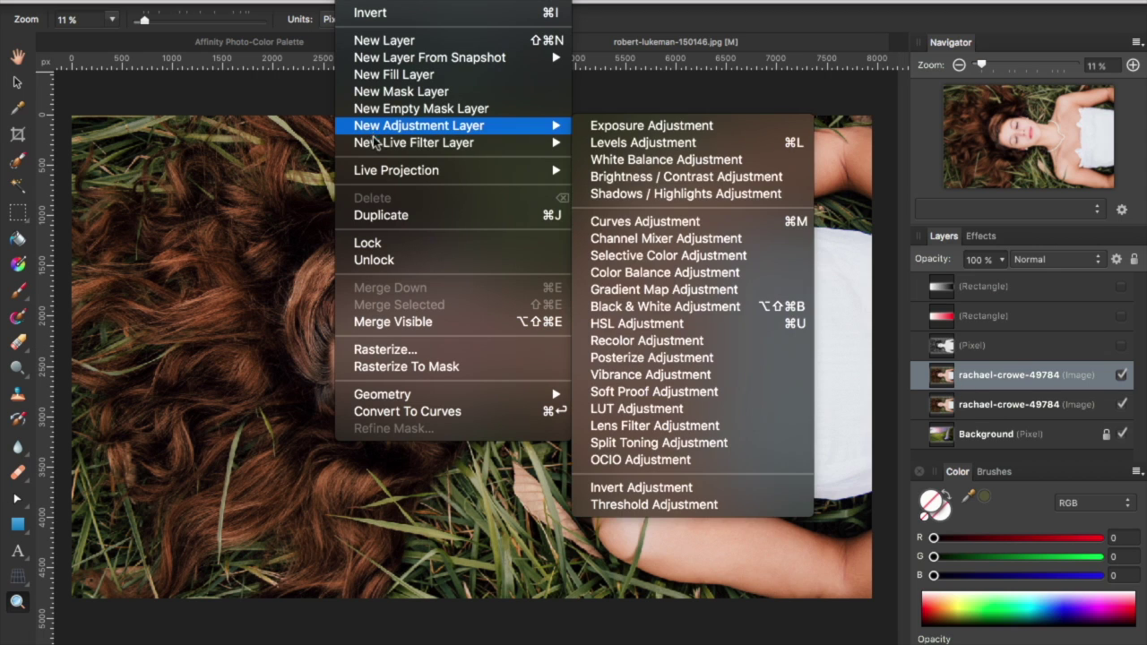
pyautogui.click(598, 145)
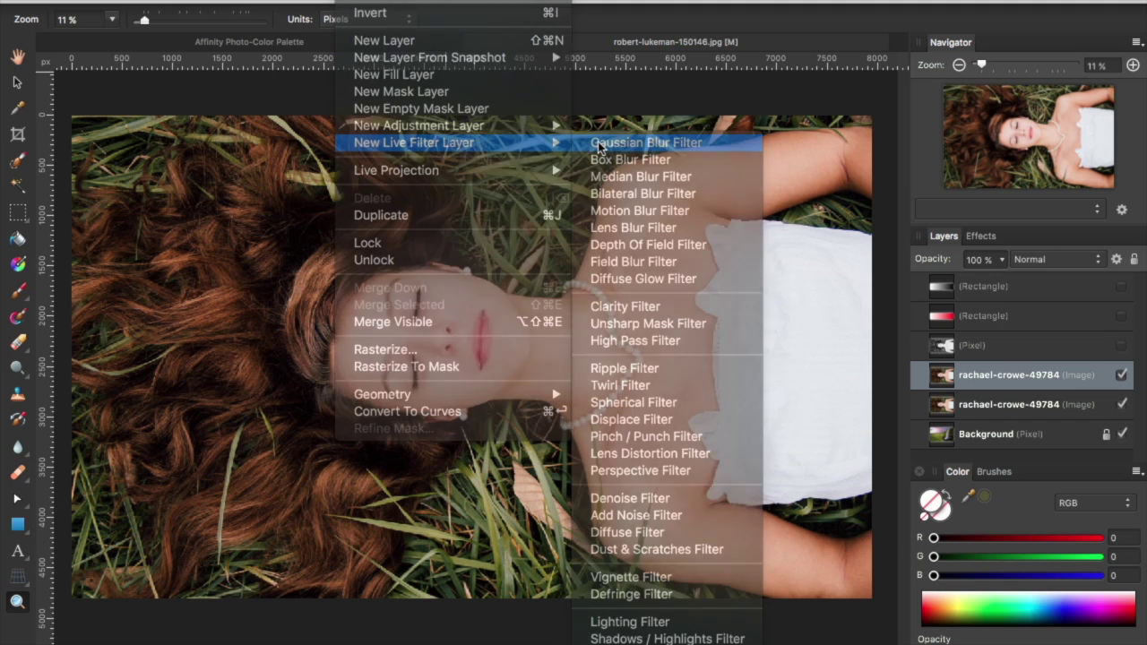
pyautogui.moveTo(608, 598); pyautogui.dragTo(727, 609)
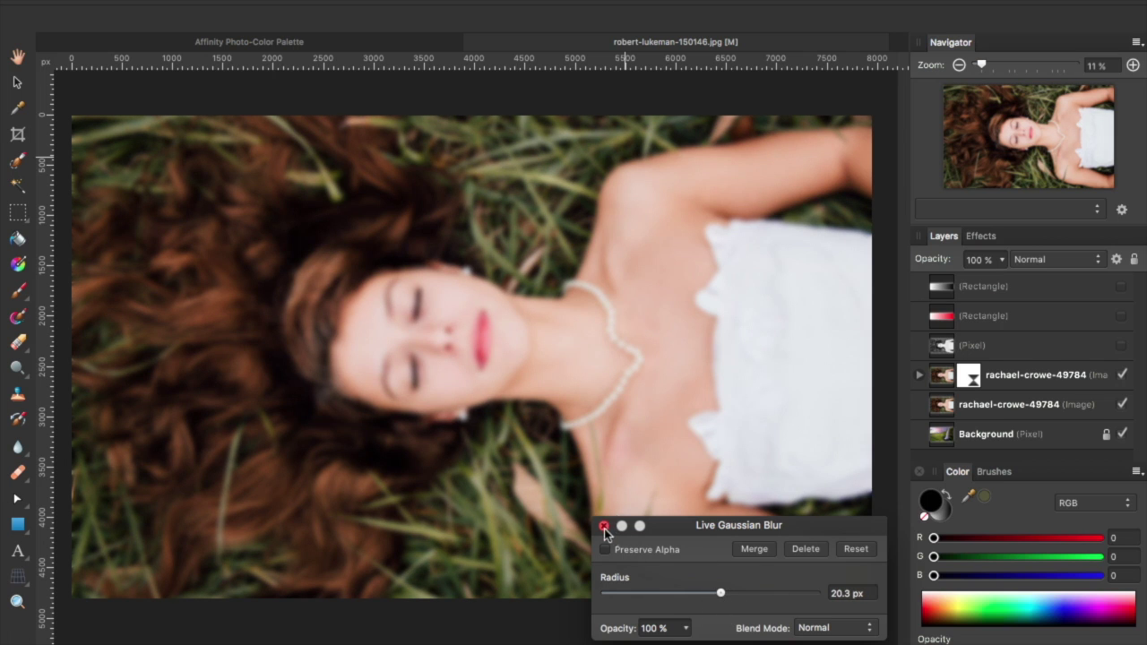
pyautogui.click(605, 527)
# Set the blurred portrait copy's blend mode to Darken and examine the face and hair.
pyautogui.click(1031, 374)
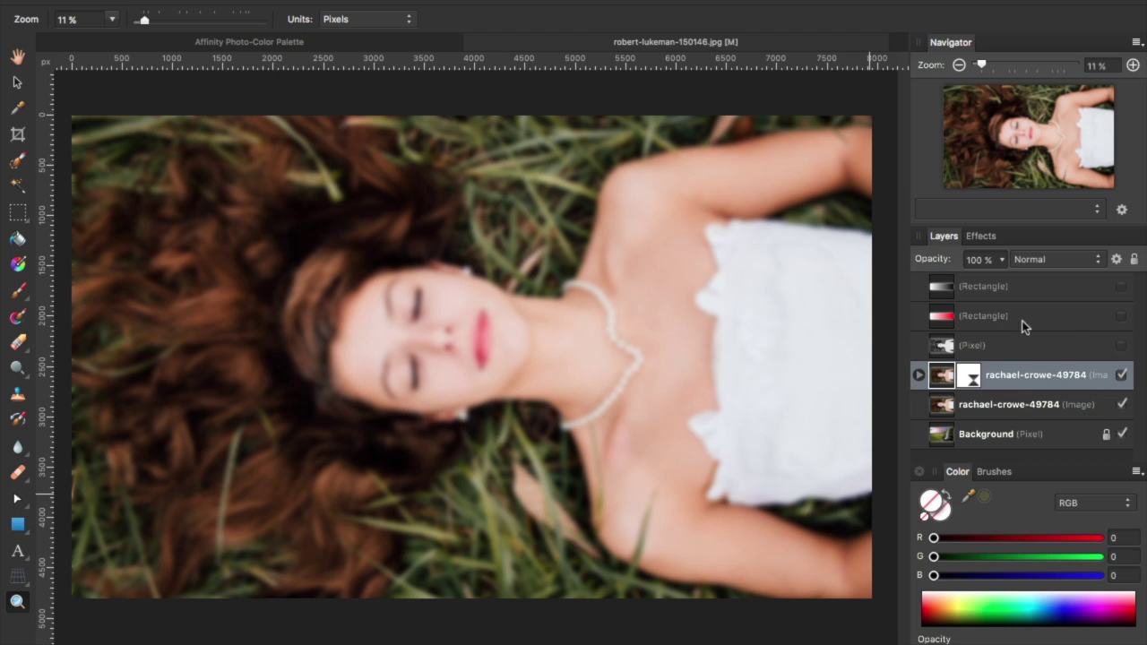
pyautogui.click(1033, 259)
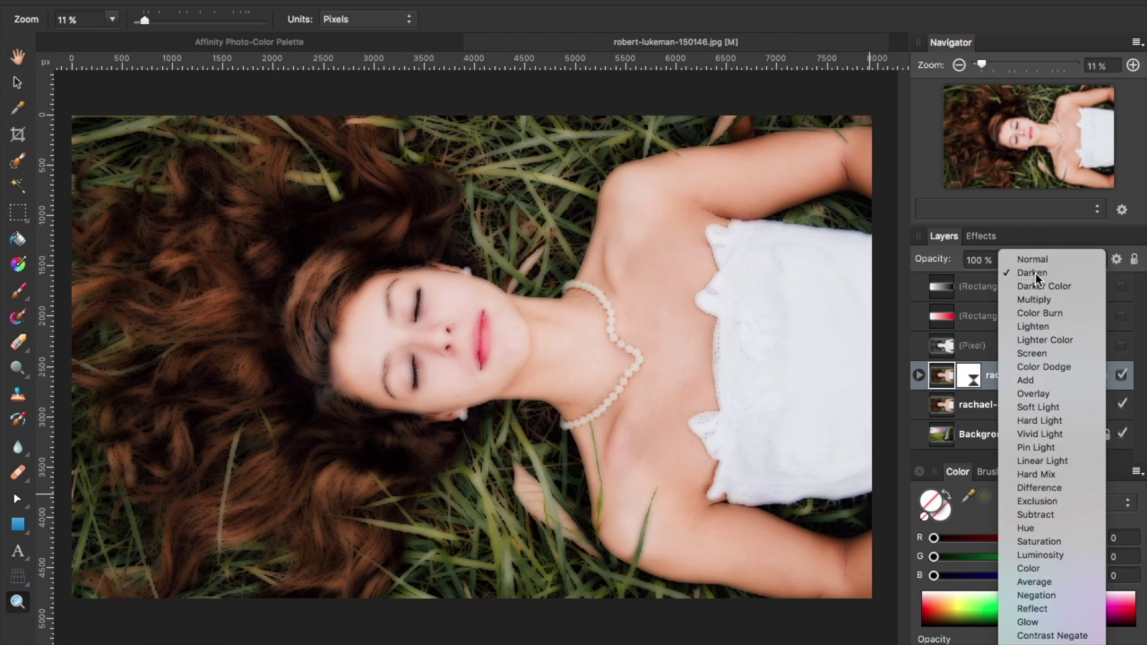
pyautogui.click(1035, 274)
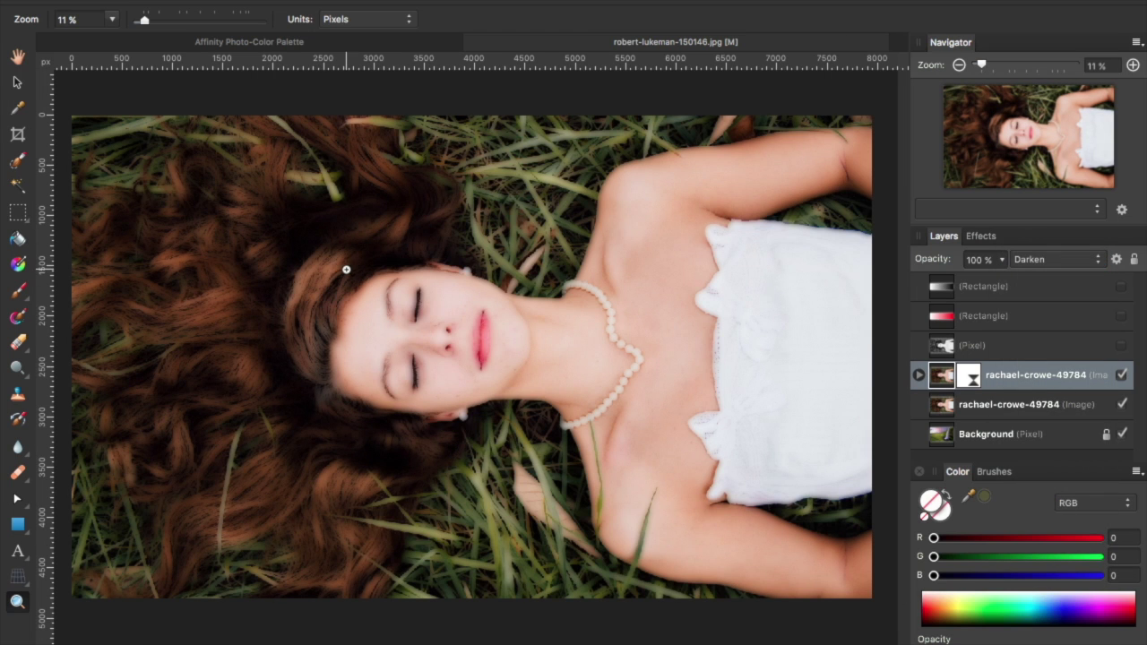
pyautogui.moveTo(277, 320); pyautogui.dragTo(328, 277)
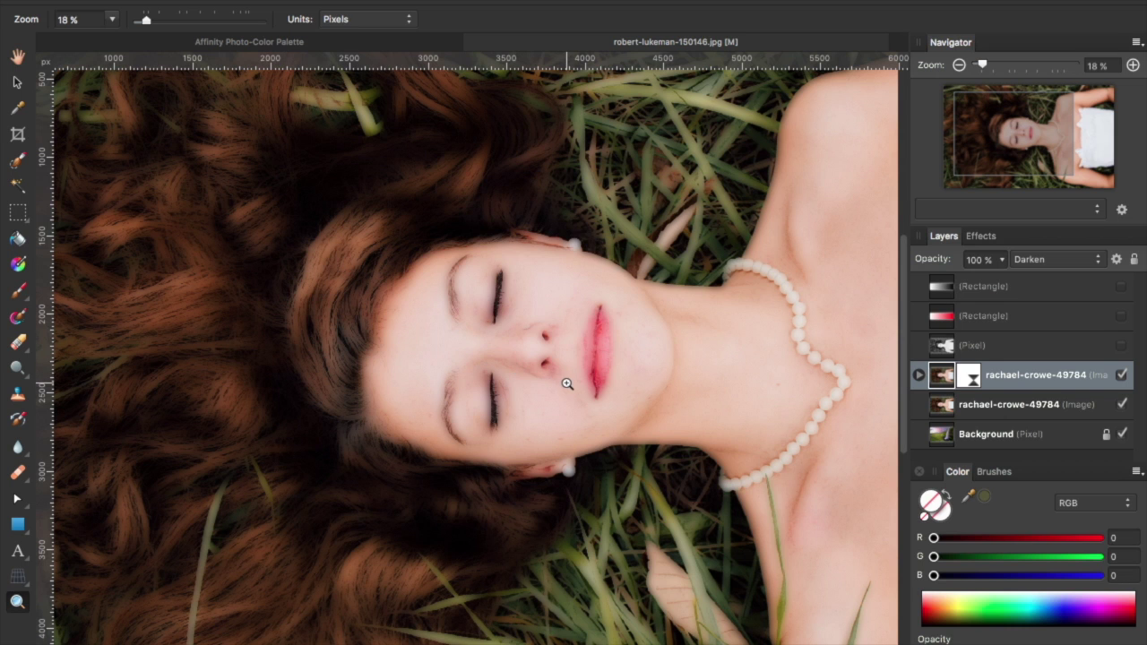
pyautogui.press('super+0')
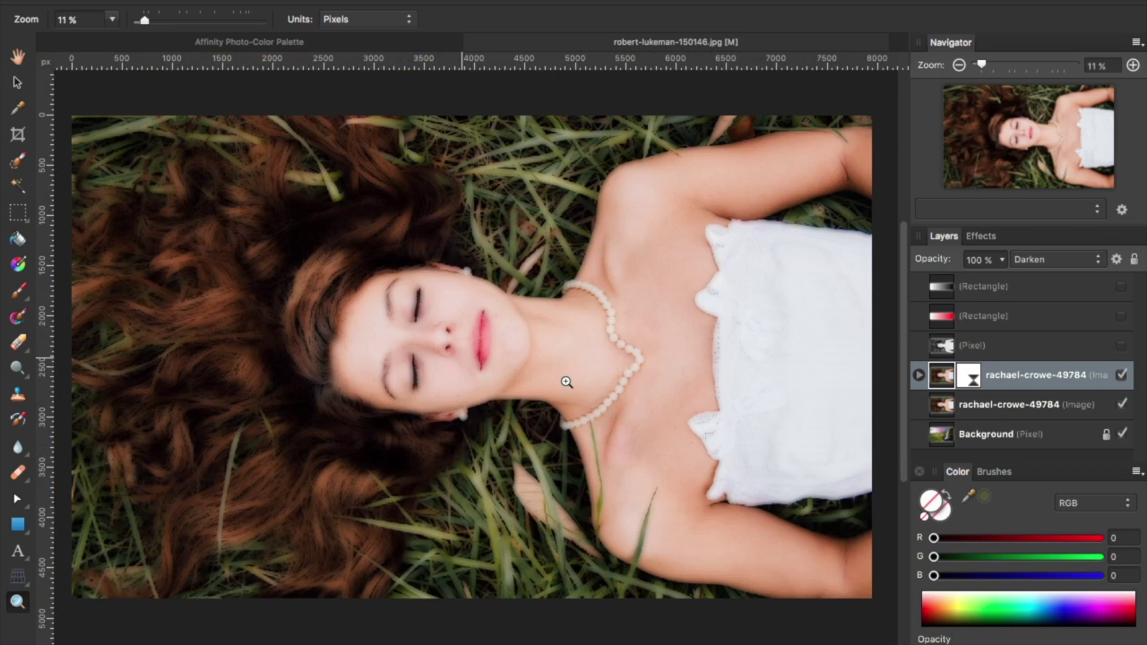
# Hide both portrait image layers and duplicate the Background waterfall layer.
pyautogui.click(1122, 375)
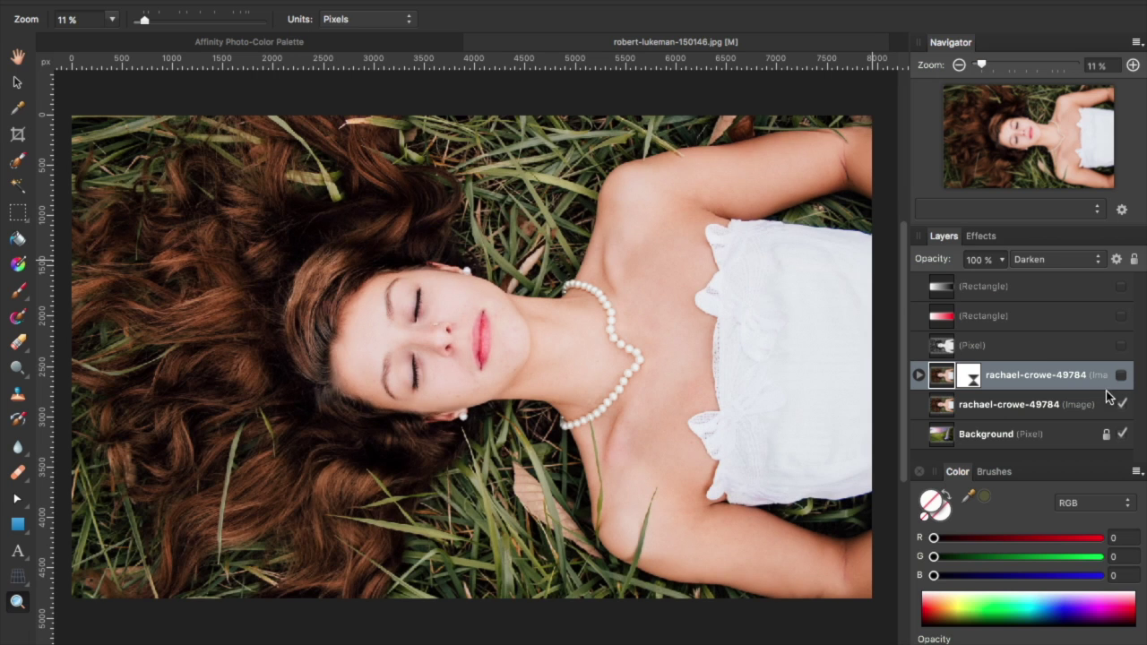
pyautogui.click(1122, 404)
pyautogui.click(1113, 441)
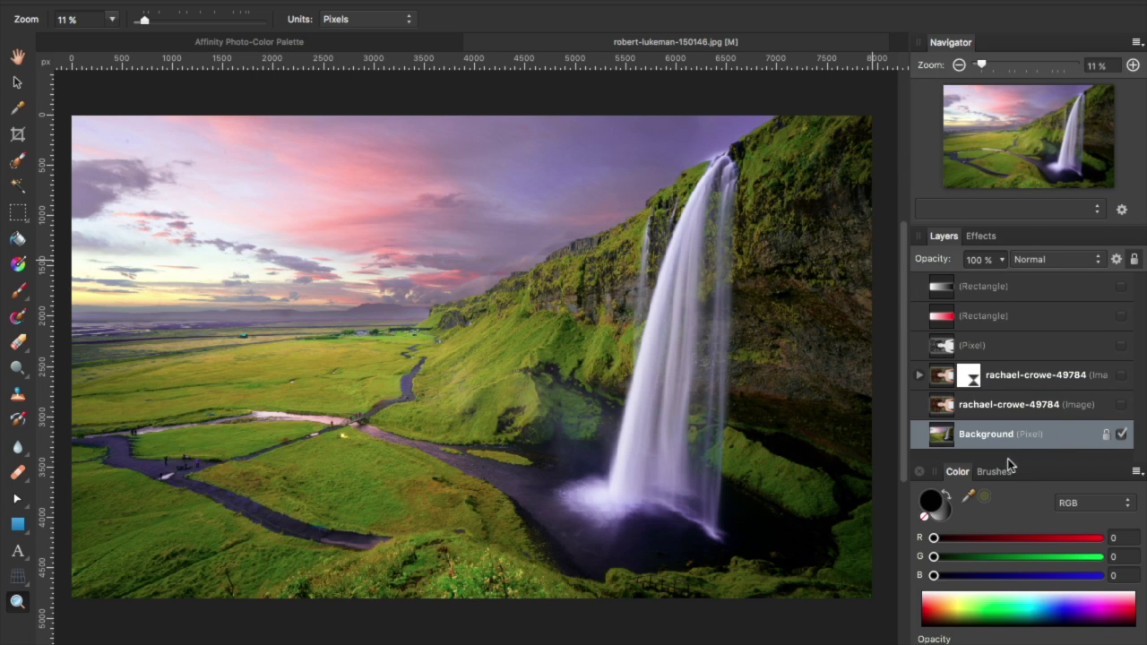
pyautogui.rightClick(982, 432)
pyautogui.click(1006, 556)
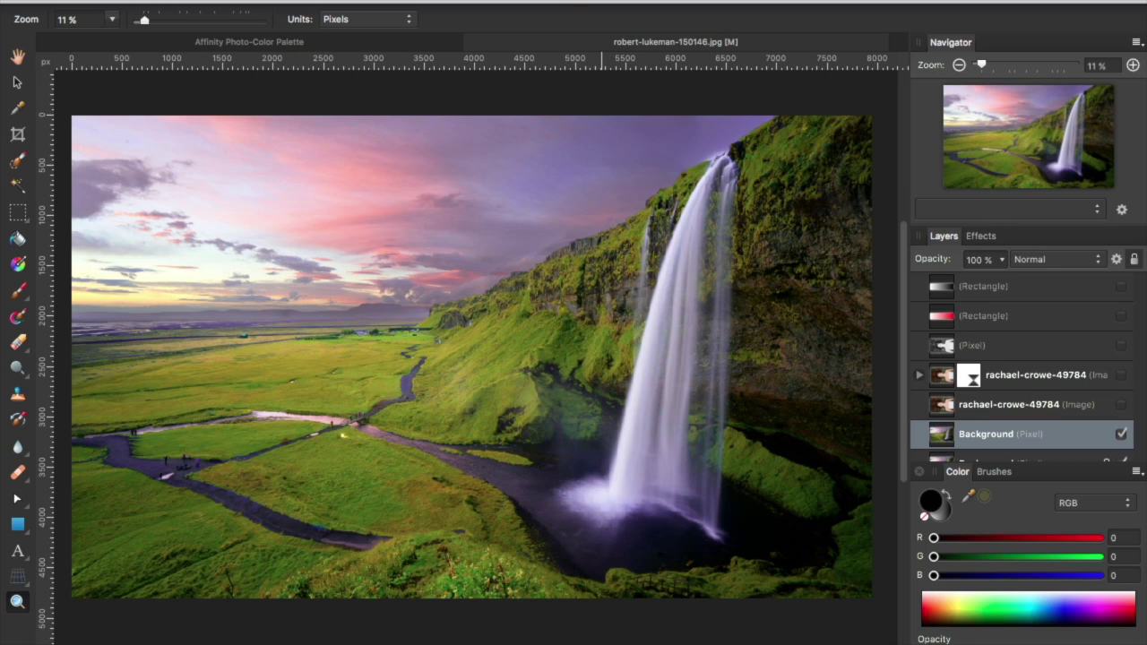
# Add a live Gaussian Blur with a 20 px radius to the Background copy.
pyautogui.click(355, 2)
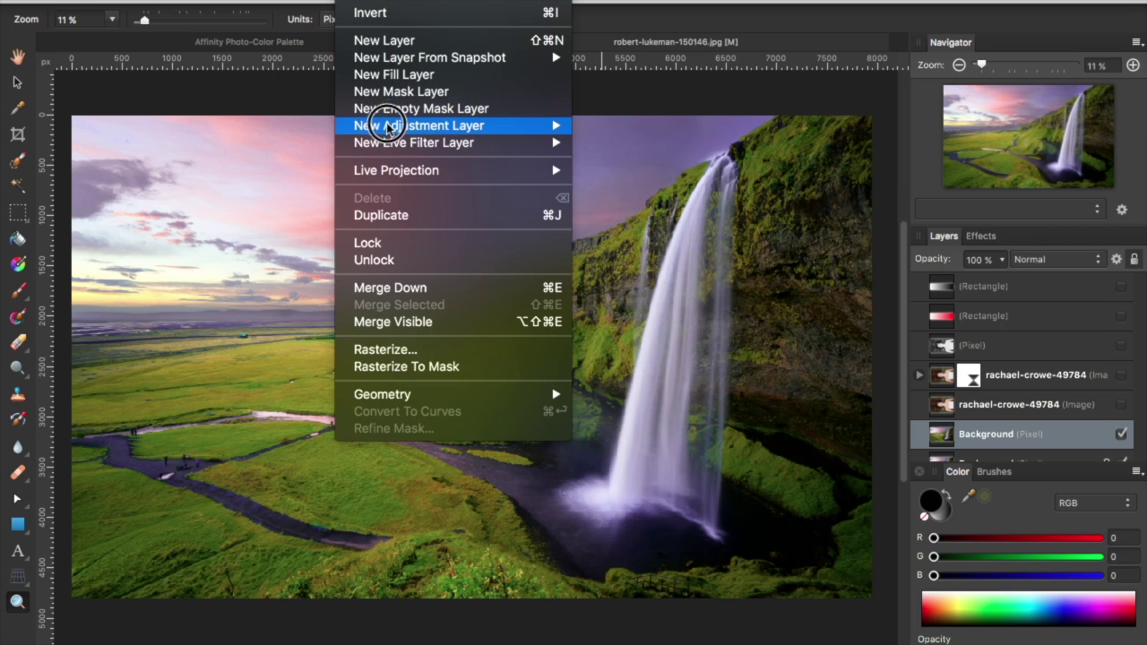
pyautogui.moveTo(387, 143)
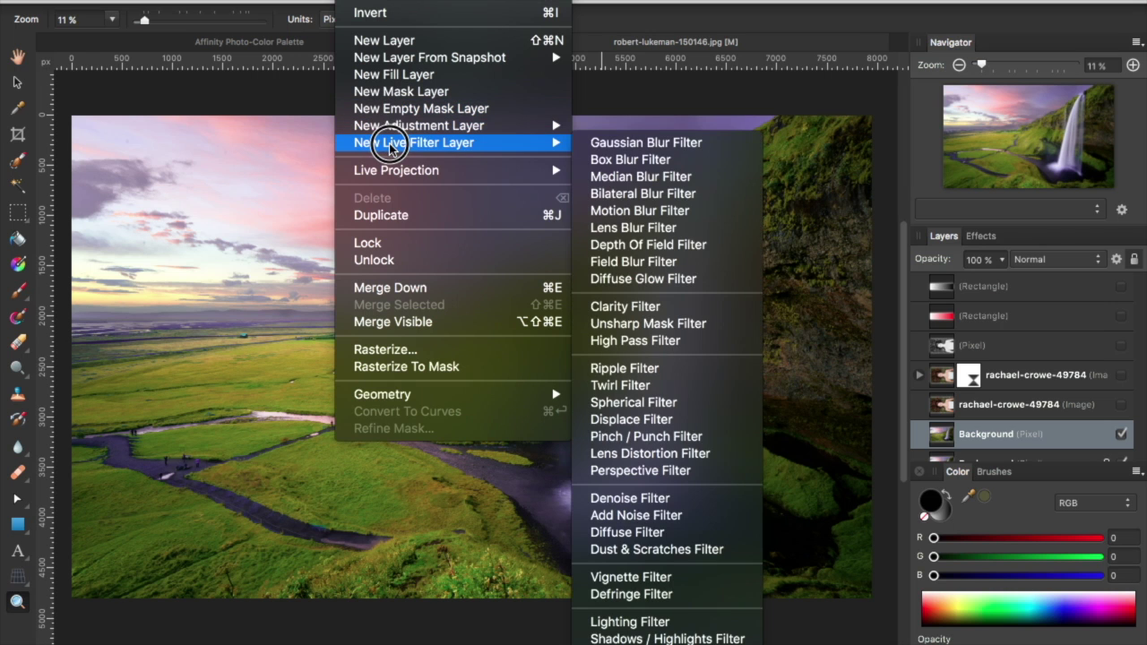
pyautogui.click(585, 144)
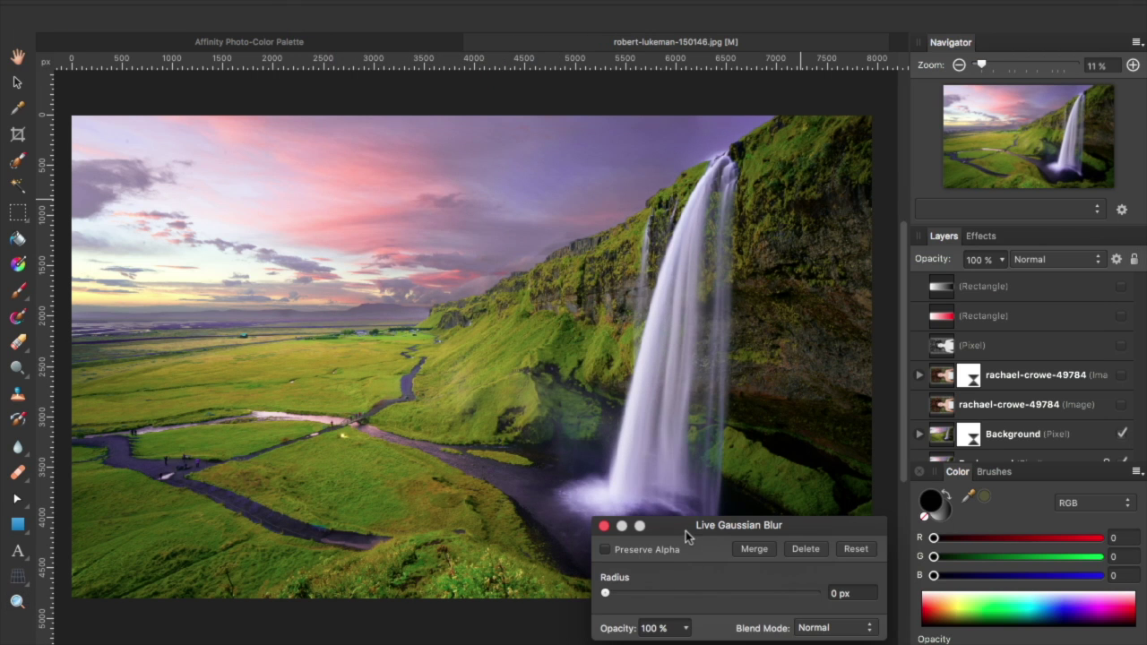
pyautogui.moveTo(686, 534); pyautogui.dragTo(541, 334)
pyautogui.moveTo(461, 394); pyautogui.dragTo(576, 397)
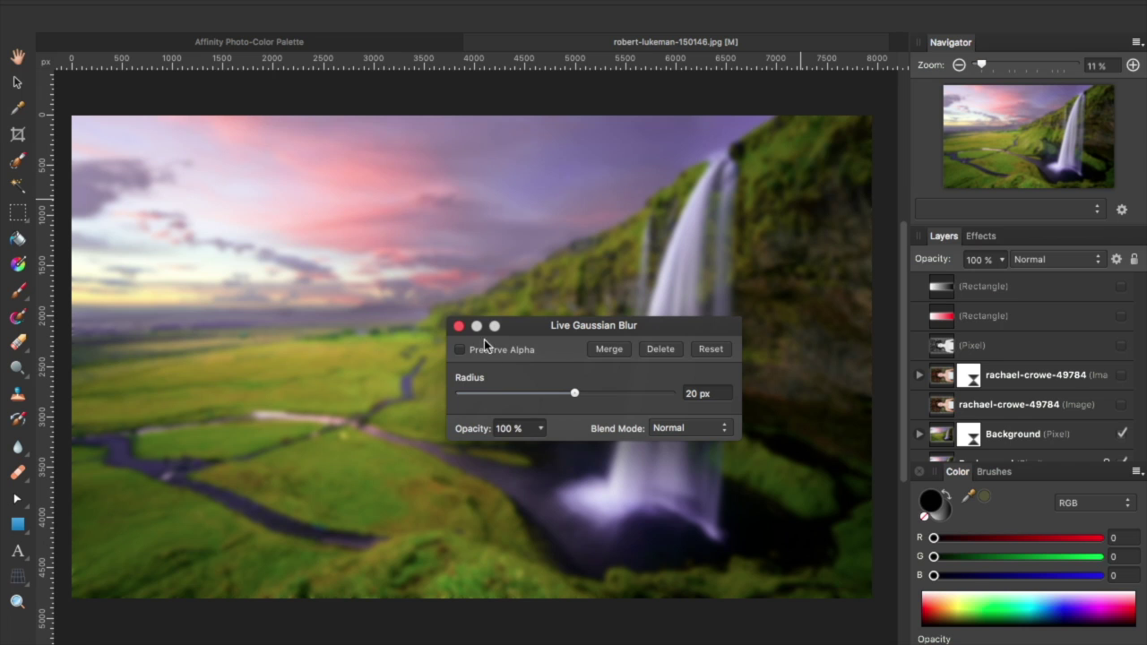
pyautogui.click(459, 325)
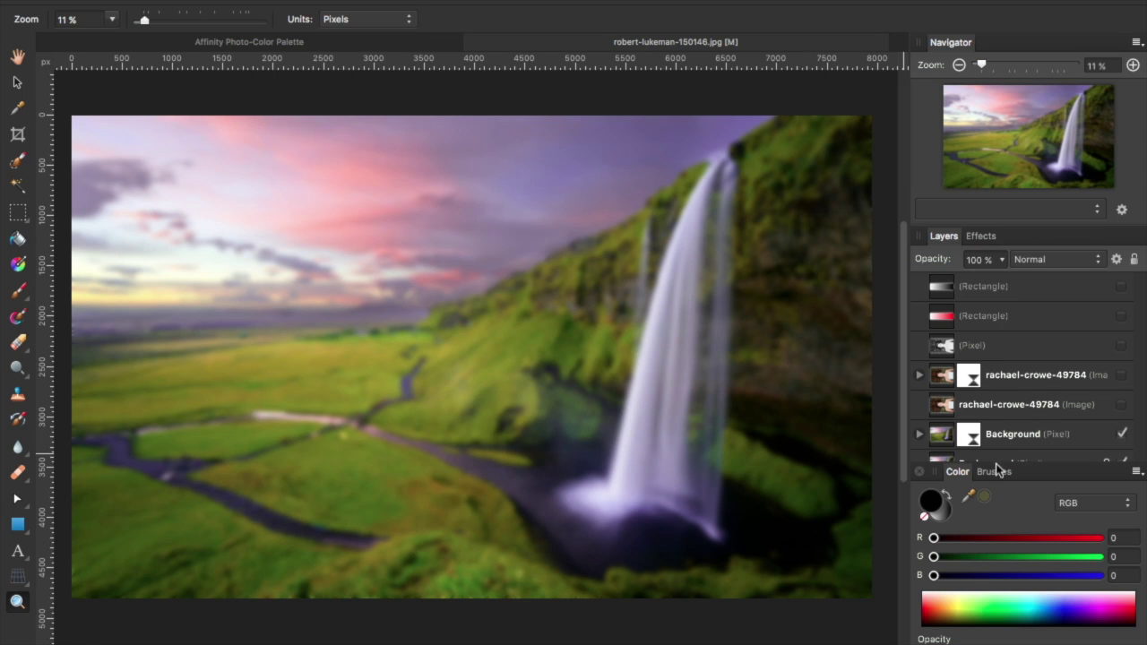
# Set the blurred Background copy's blend mode to Darken and examine the cliff and waterfall.
pyautogui.click(944, 436)
pyautogui.click(1057, 259)
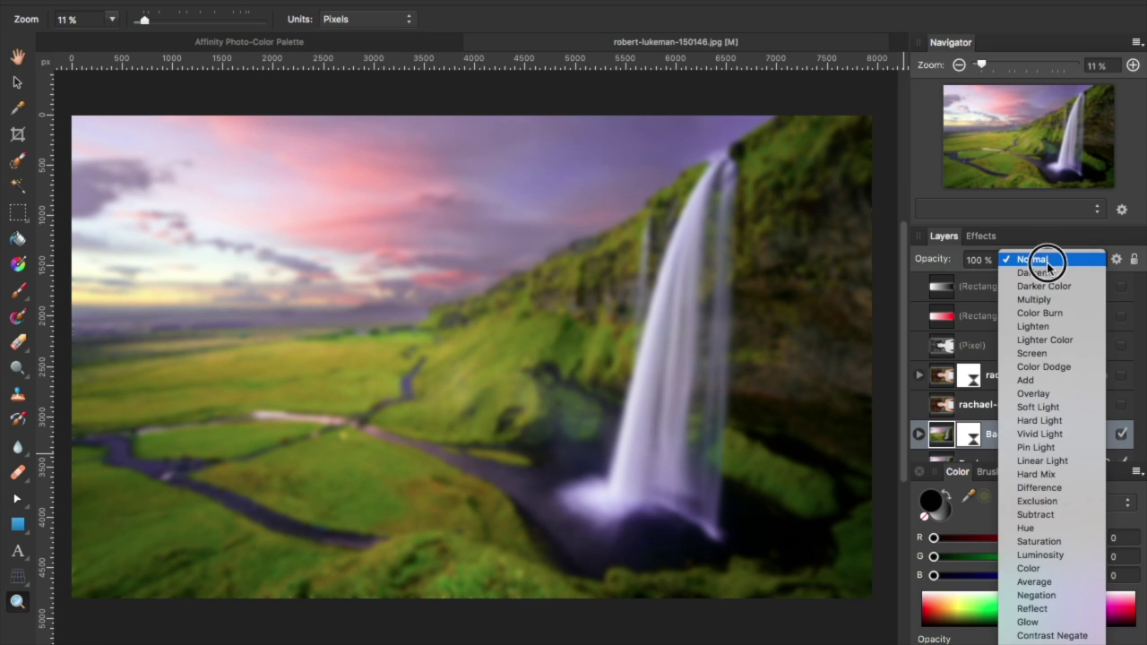
pyautogui.click(1037, 269)
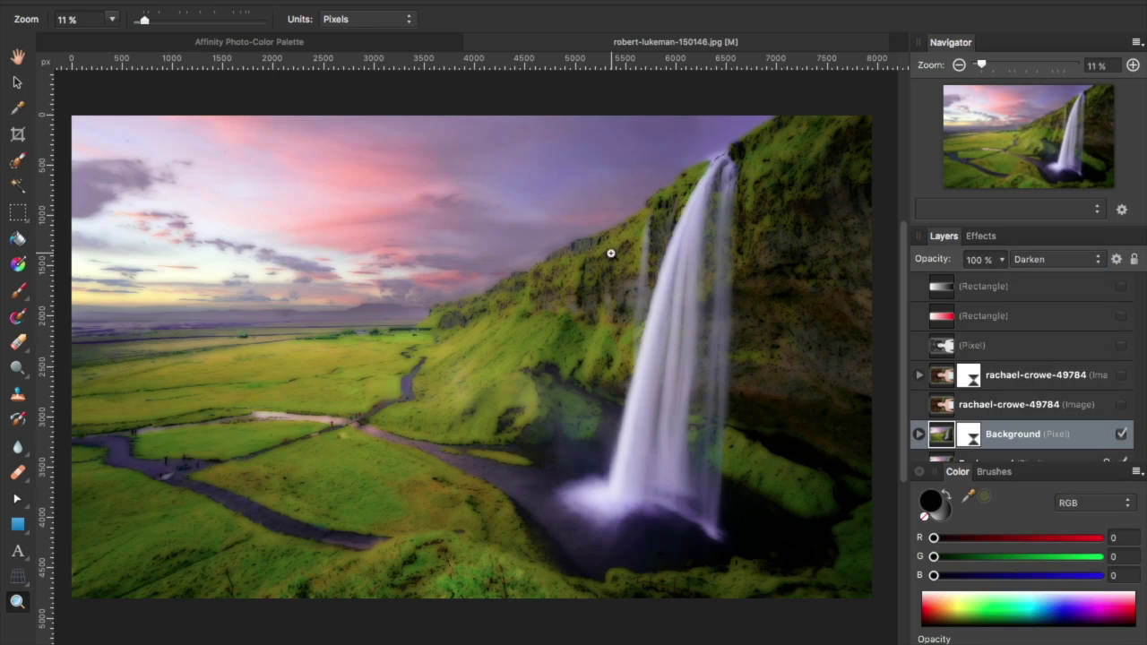
pyautogui.click(561, 290)
pyautogui.moveTo(596, 267); pyautogui.dragTo(426, 400)
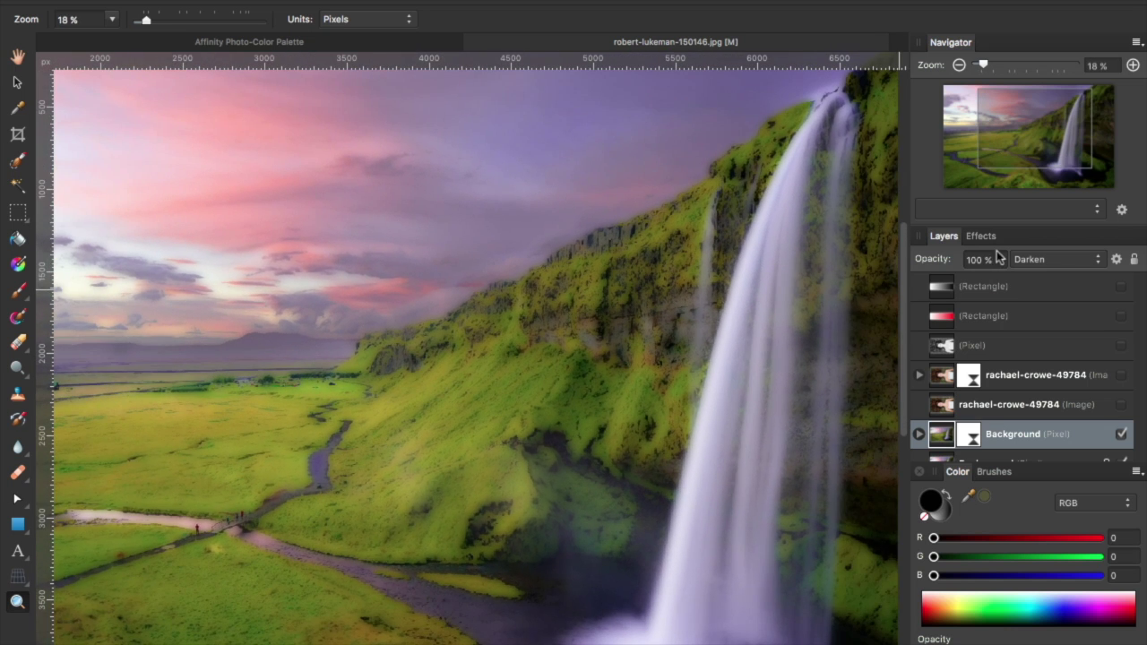
# Set the blurred Background copy's blend mode to Lighten.
pyautogui.click(1065, 265)
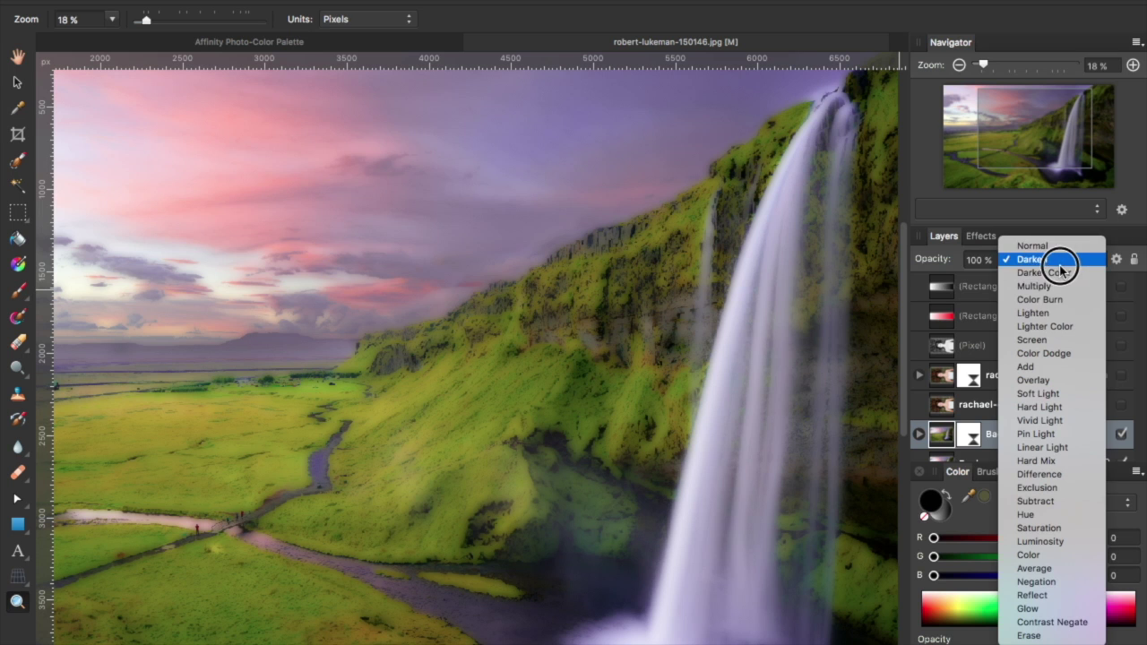
pyautogui.click(1053, 315)
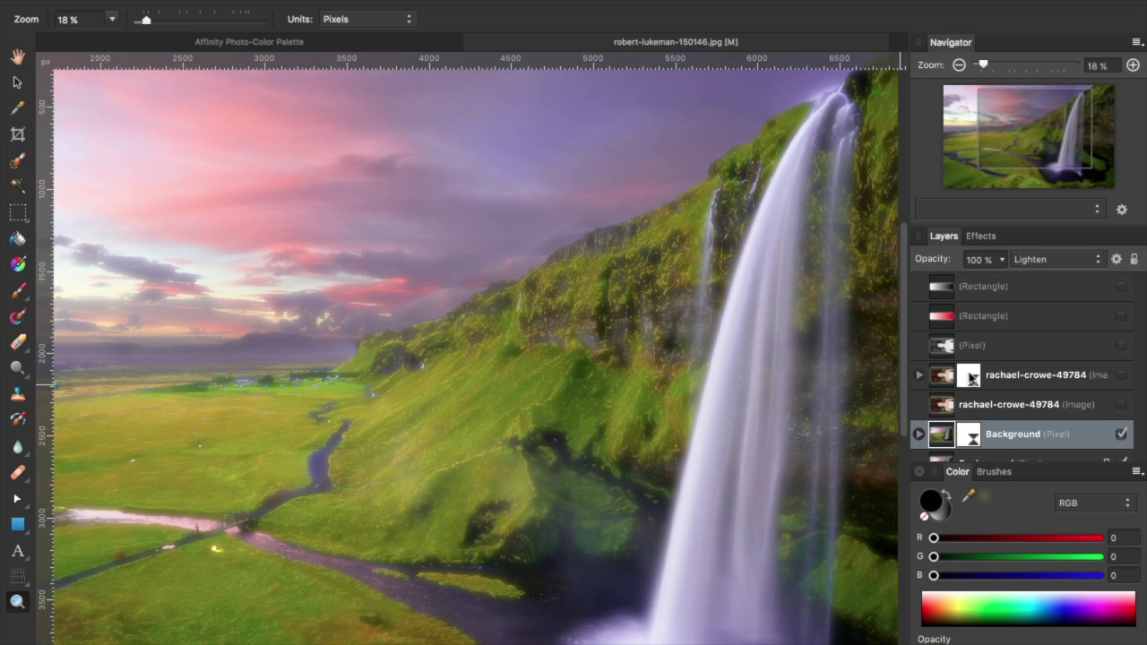
# Show both portrait image layers and set the blurred upper portrait copy's blend mode to Lighten.
pyautogui.click(943, 383)
pyautogui.click(1121, 374)
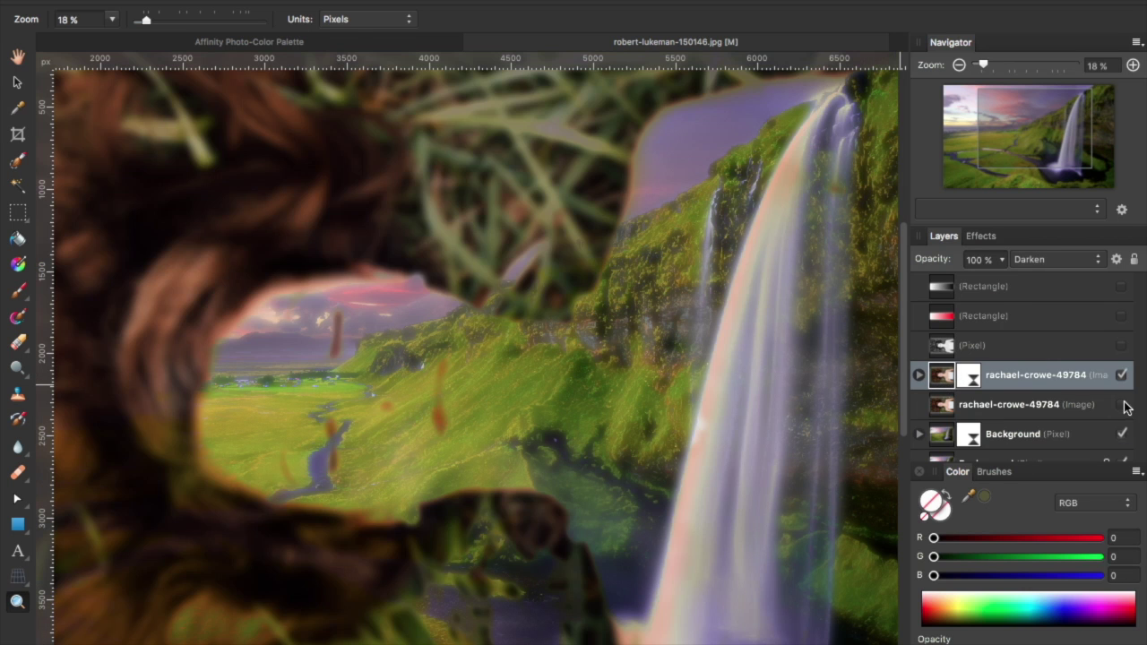
pyautogui.click(1122, 404)
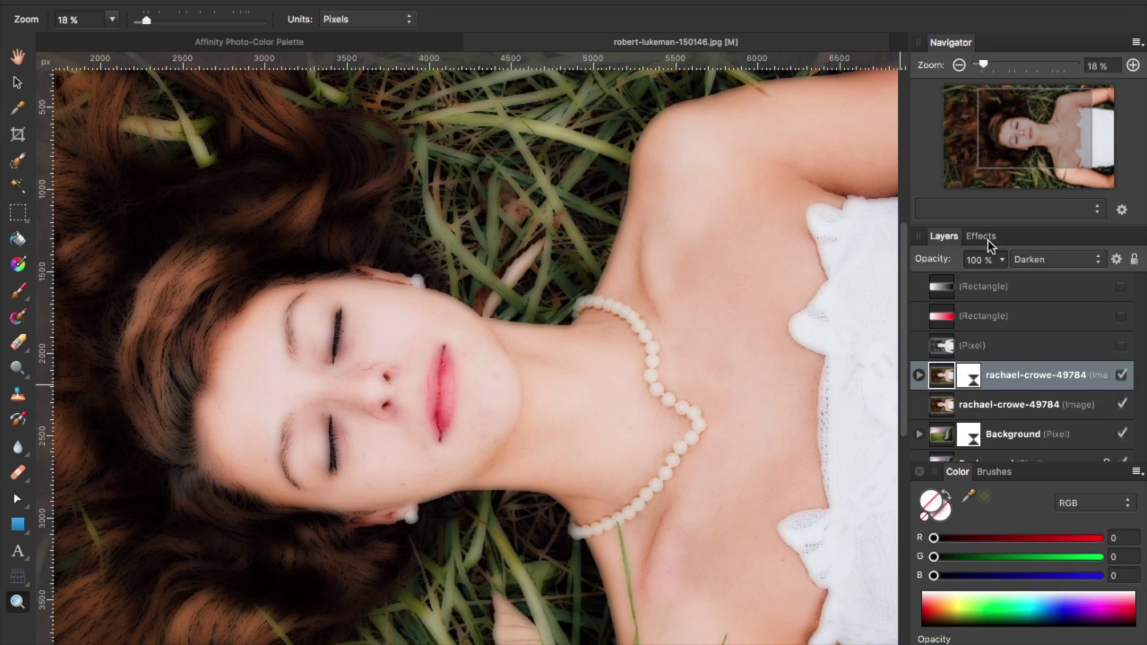
pyautogui.click(1038, 259)
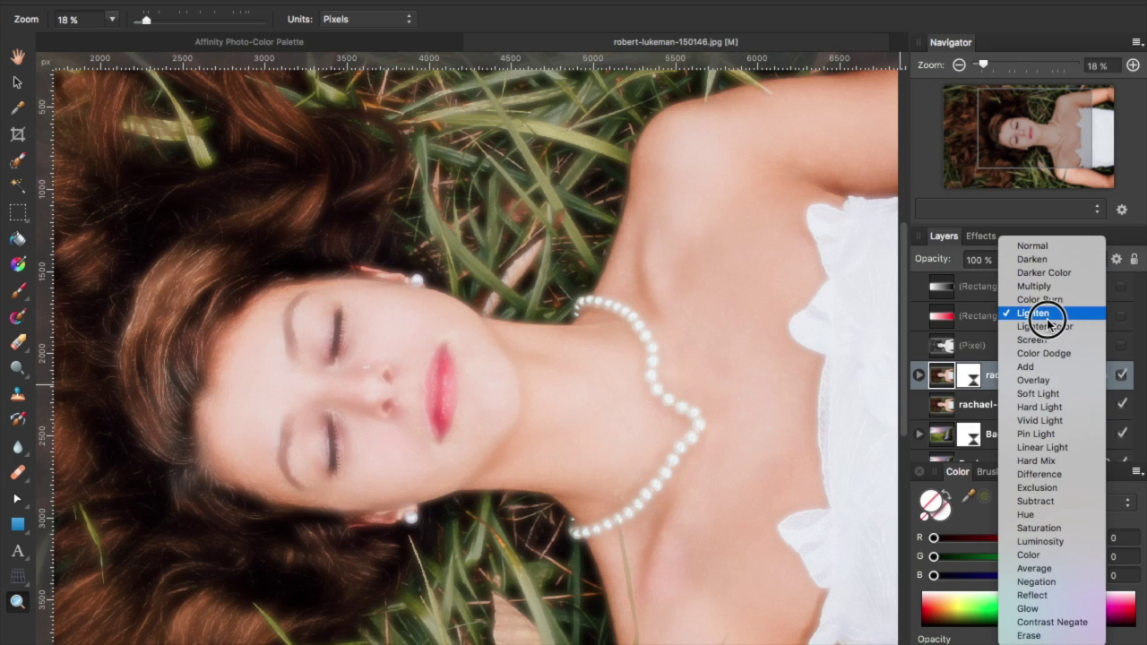
pyautogui.click(1039, 313)
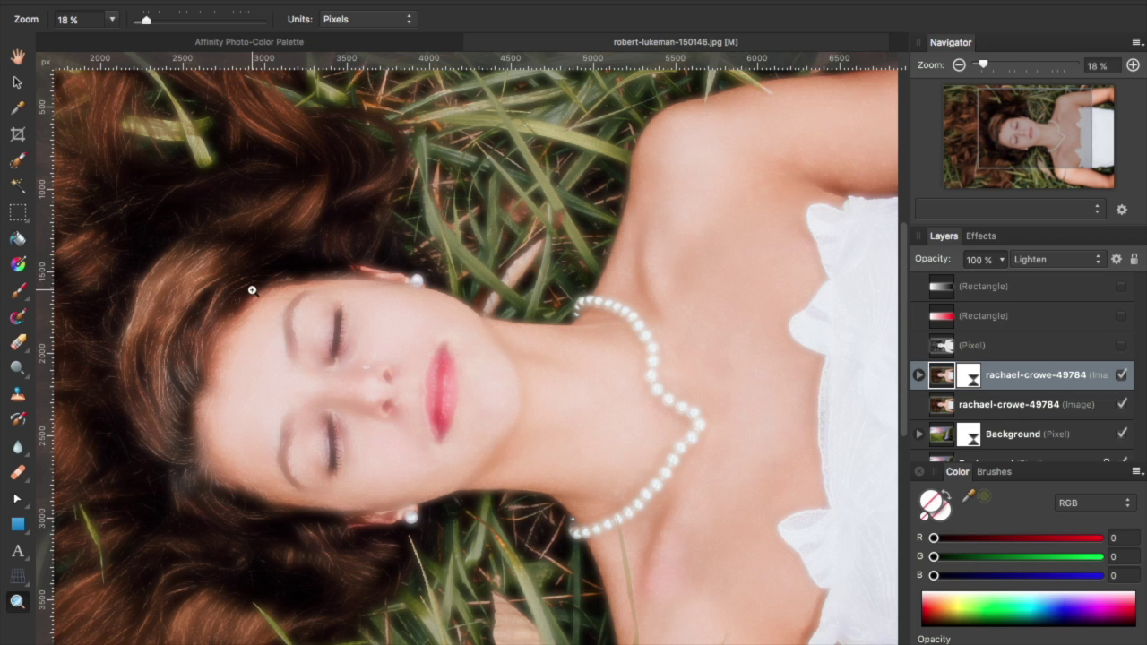
# Examine the Lighten effect on the hair and the whole portrait, toggling the blurred portrait copy's visibility for comparison.
pyautogui.moveTo(220, 384); pyautogui.dragTo(456, 364)
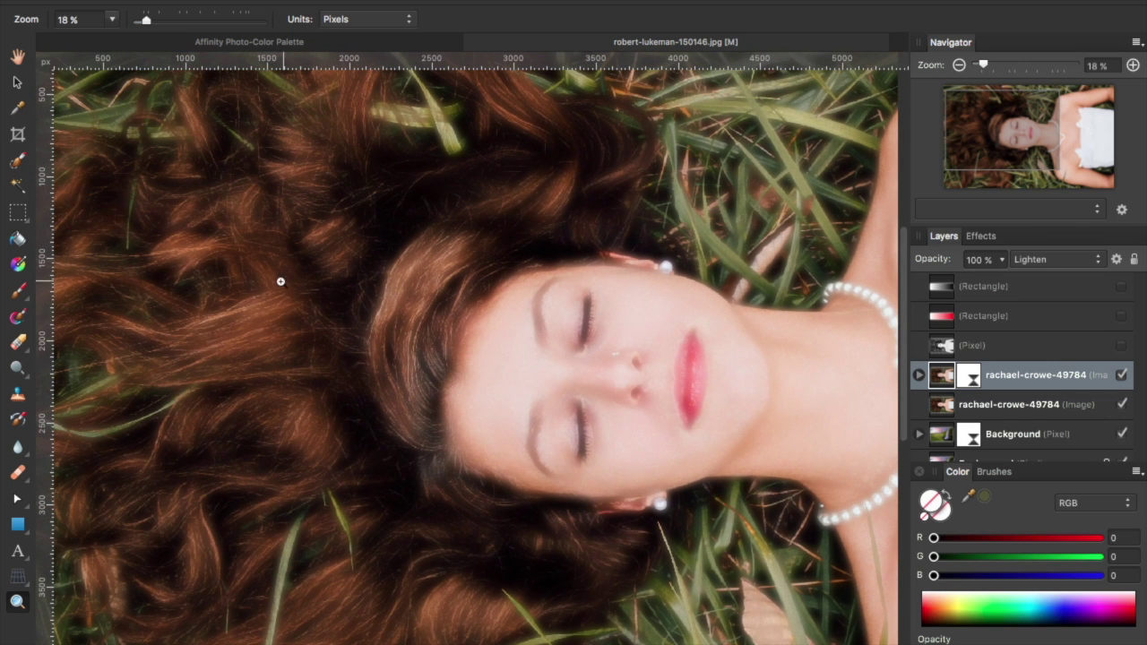
pyautogui.keyDown('alt'); pyautogui.click(532, 324); pyautogui.keyUp('alt')
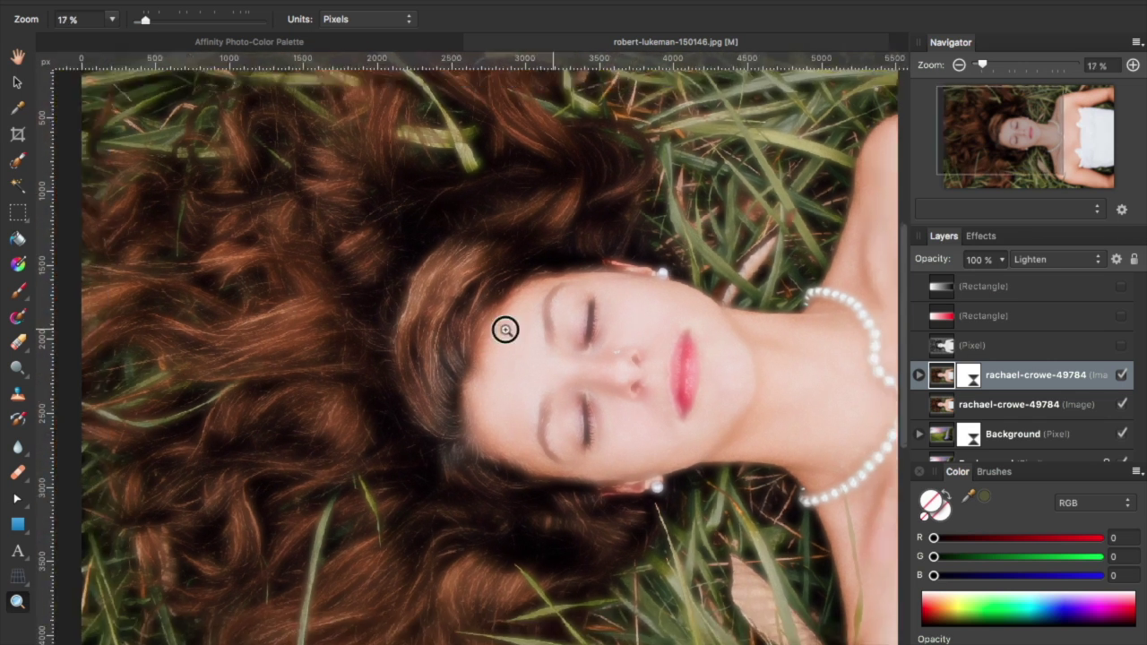
pyautogui.moveTo(532, 320); pyautogui.dragTo(588, 306)
pyautogui.press('super+0')
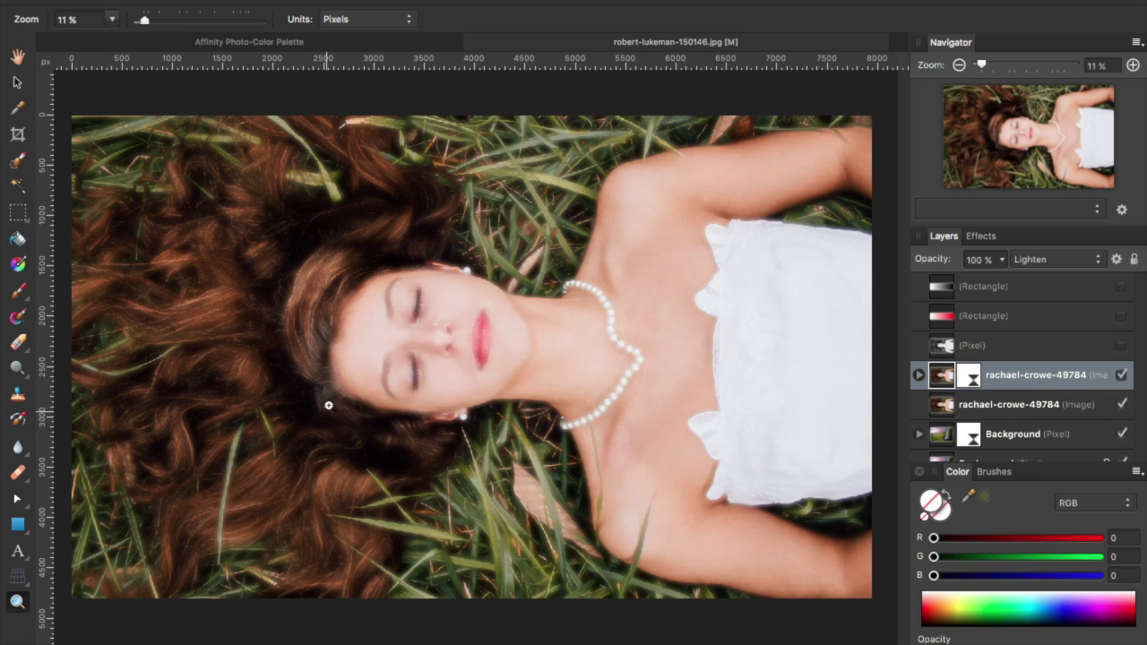
pyautogui.moveTo(536, 395); pyautogui.dragTo(504, 397)
pyautogui.click(1121, 381)
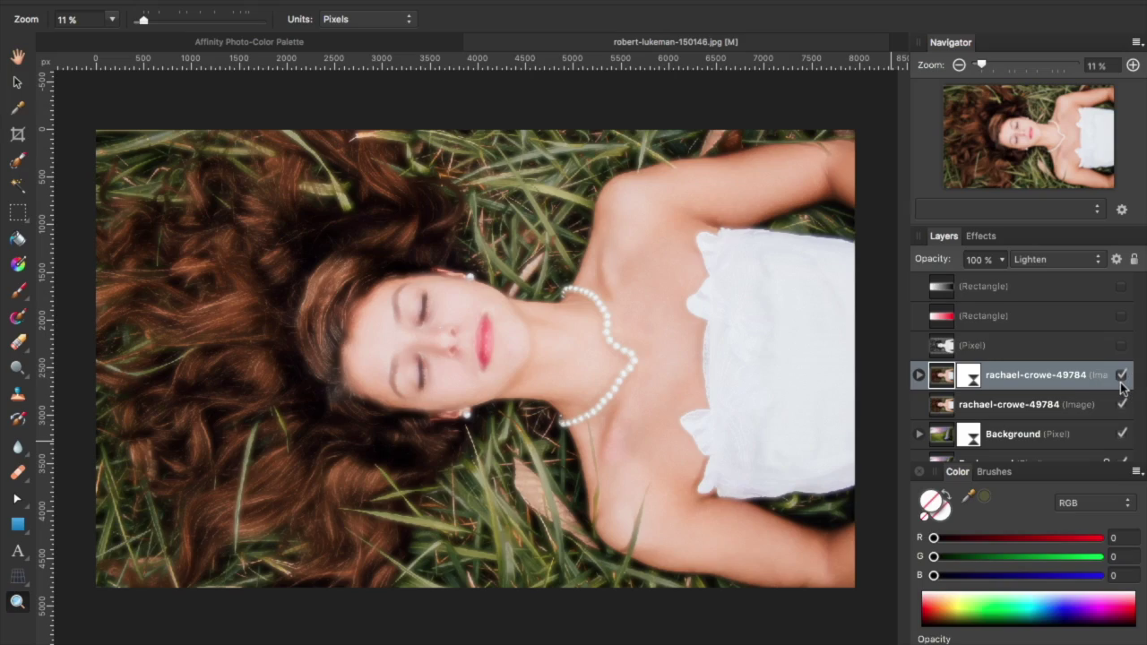